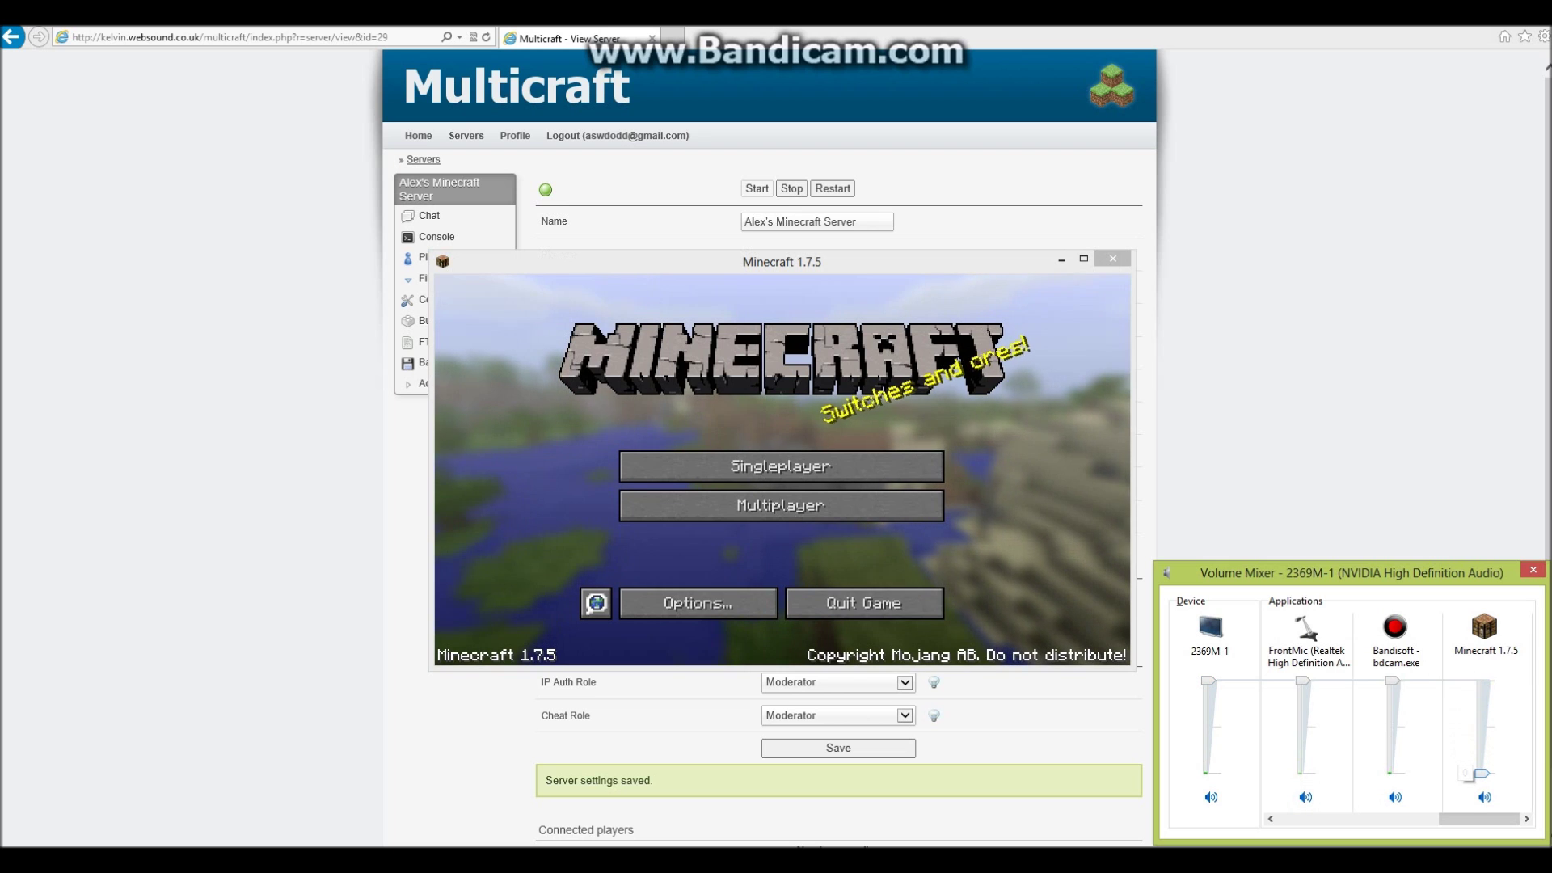
# Join the multiplayer server listed as My server and enlarge the game window.
pyautogui.click(781, 506)
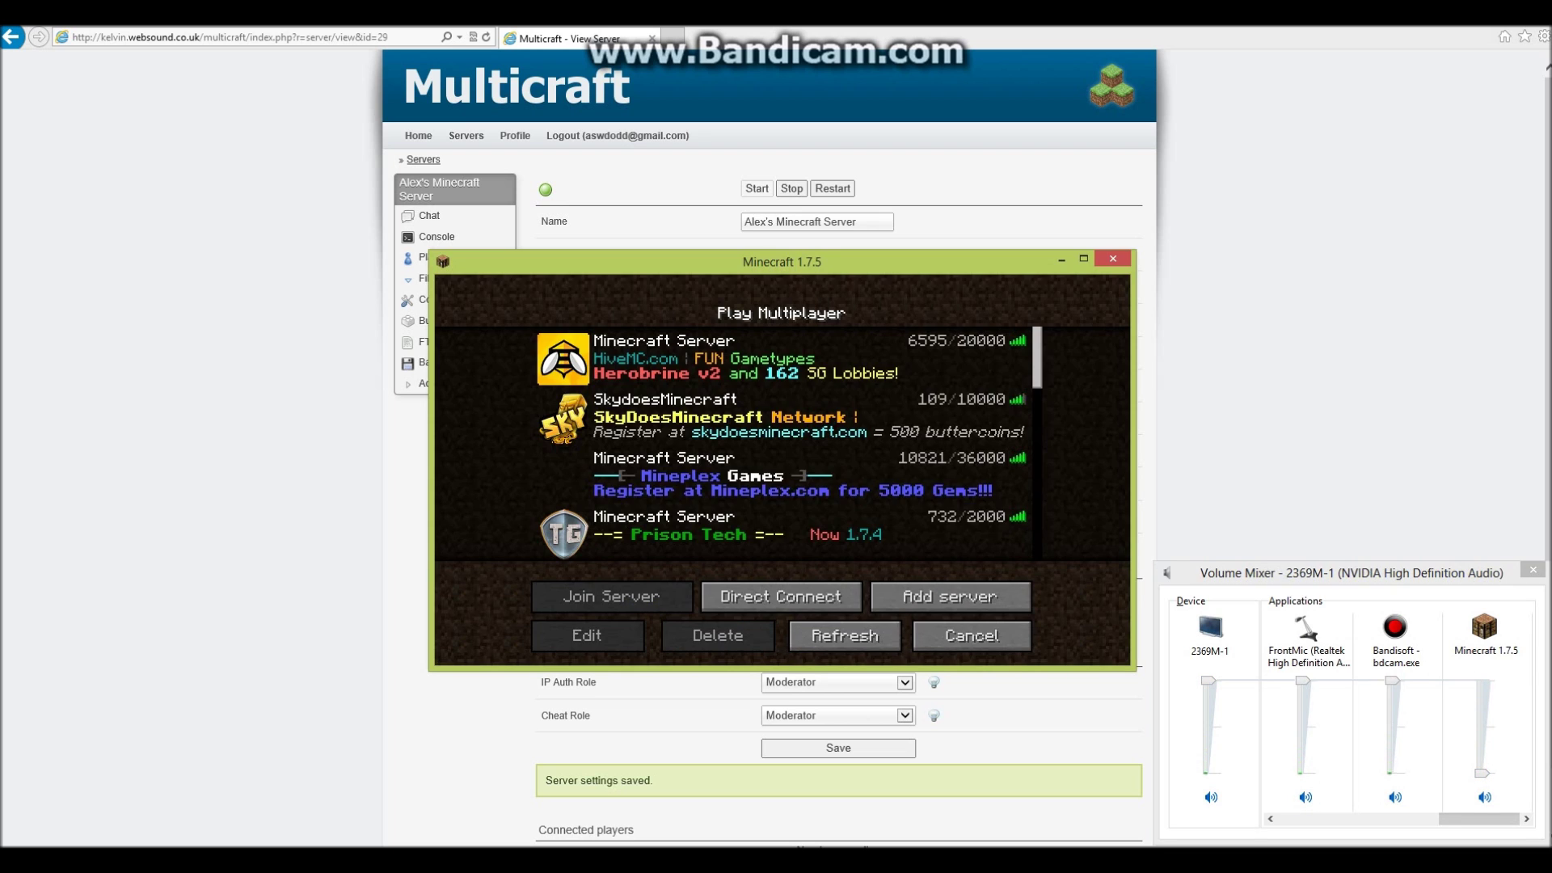
pyautogui.scroll(-10, 789, 443)
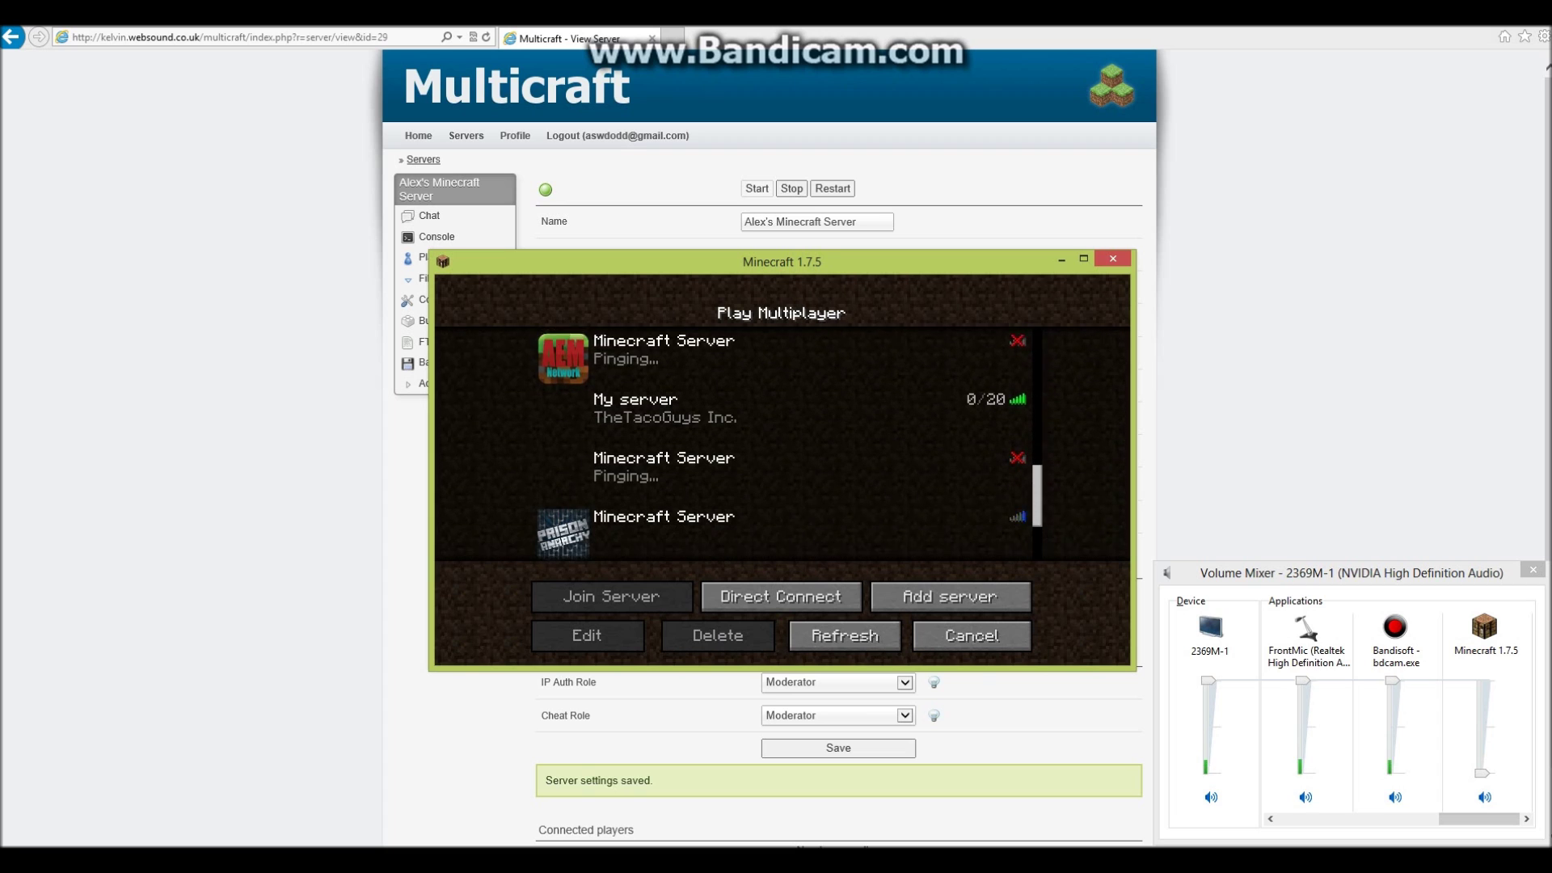
pyautogui.scroll(3, 781, 443)
pyautogui.click(665, 426)
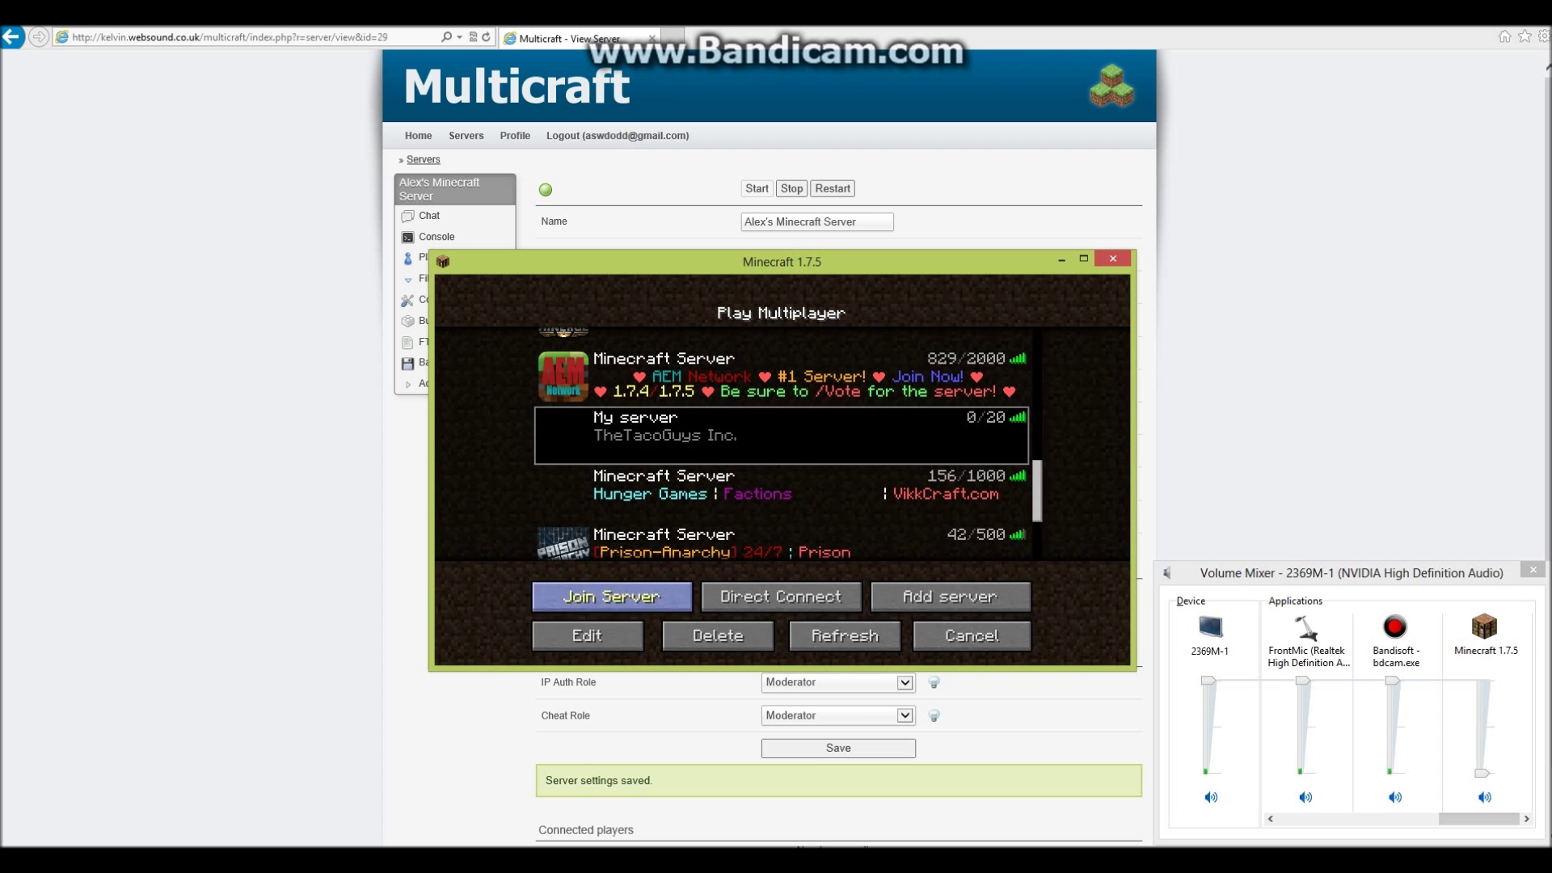
pyautogui.click(611, 595)
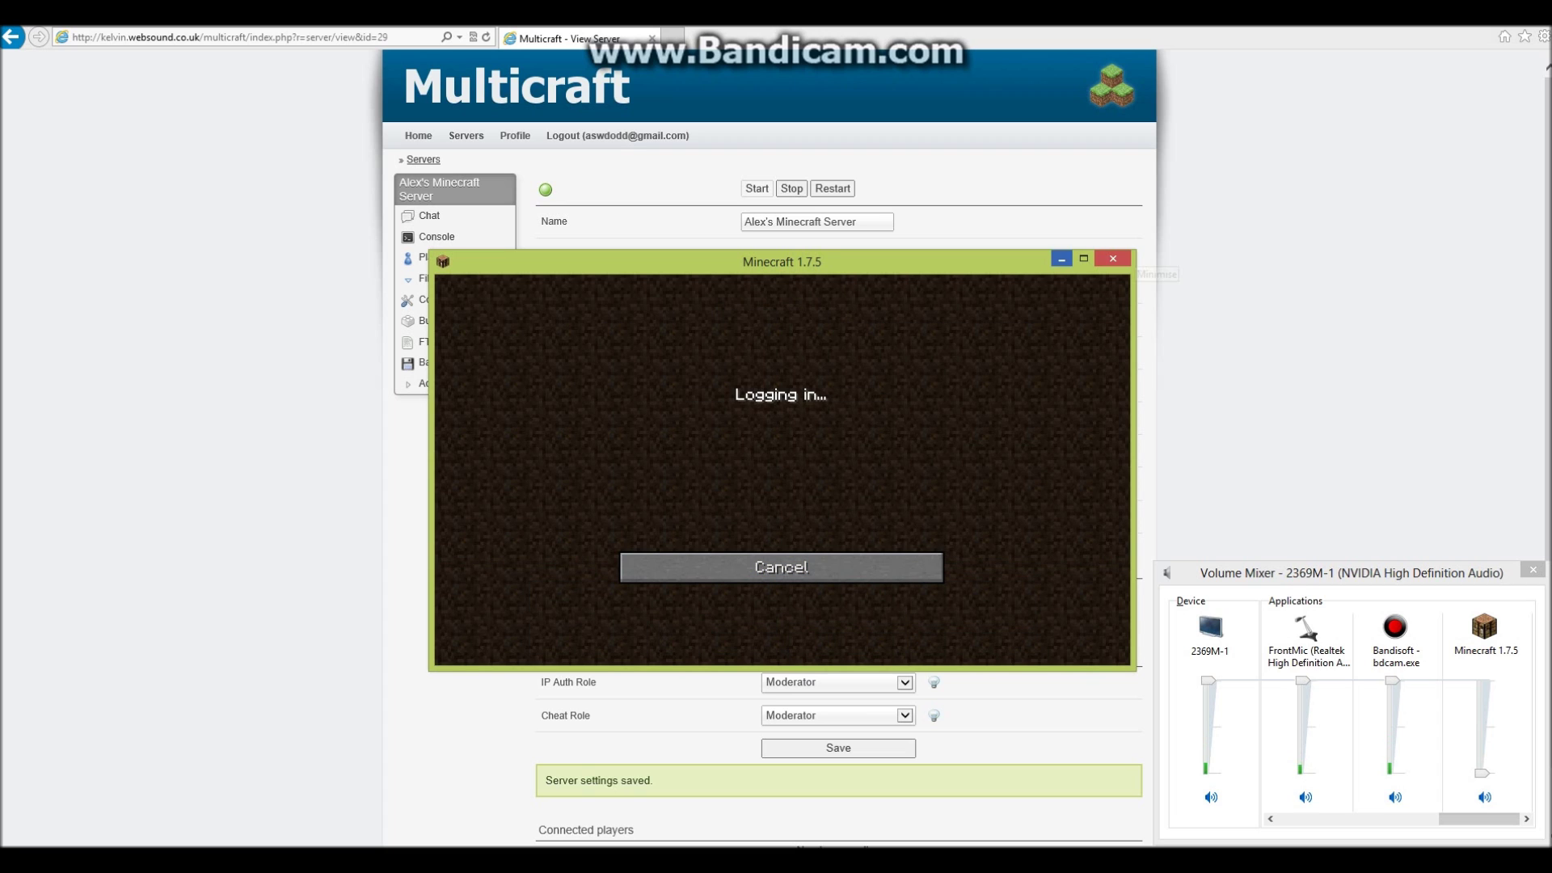
pyautogui.moveTo(1135, 251); pyautogui.dragTo(1415, 65)
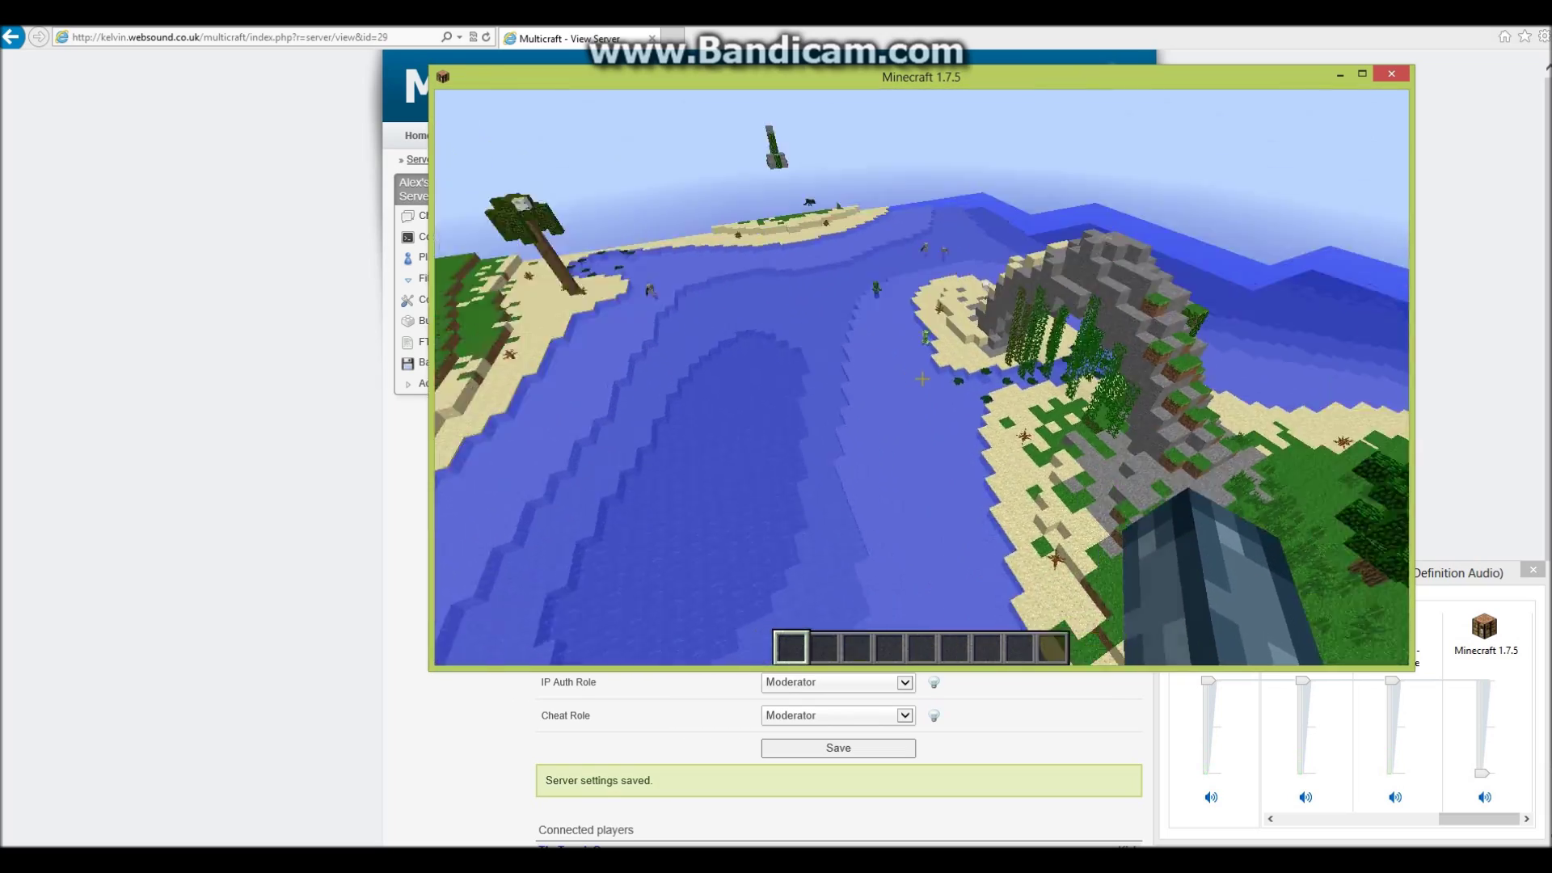
# Fly over the server's current world to examine its terrain, and disconnect from the server.
pyautogui.press('w')
pyautogui.press('space')
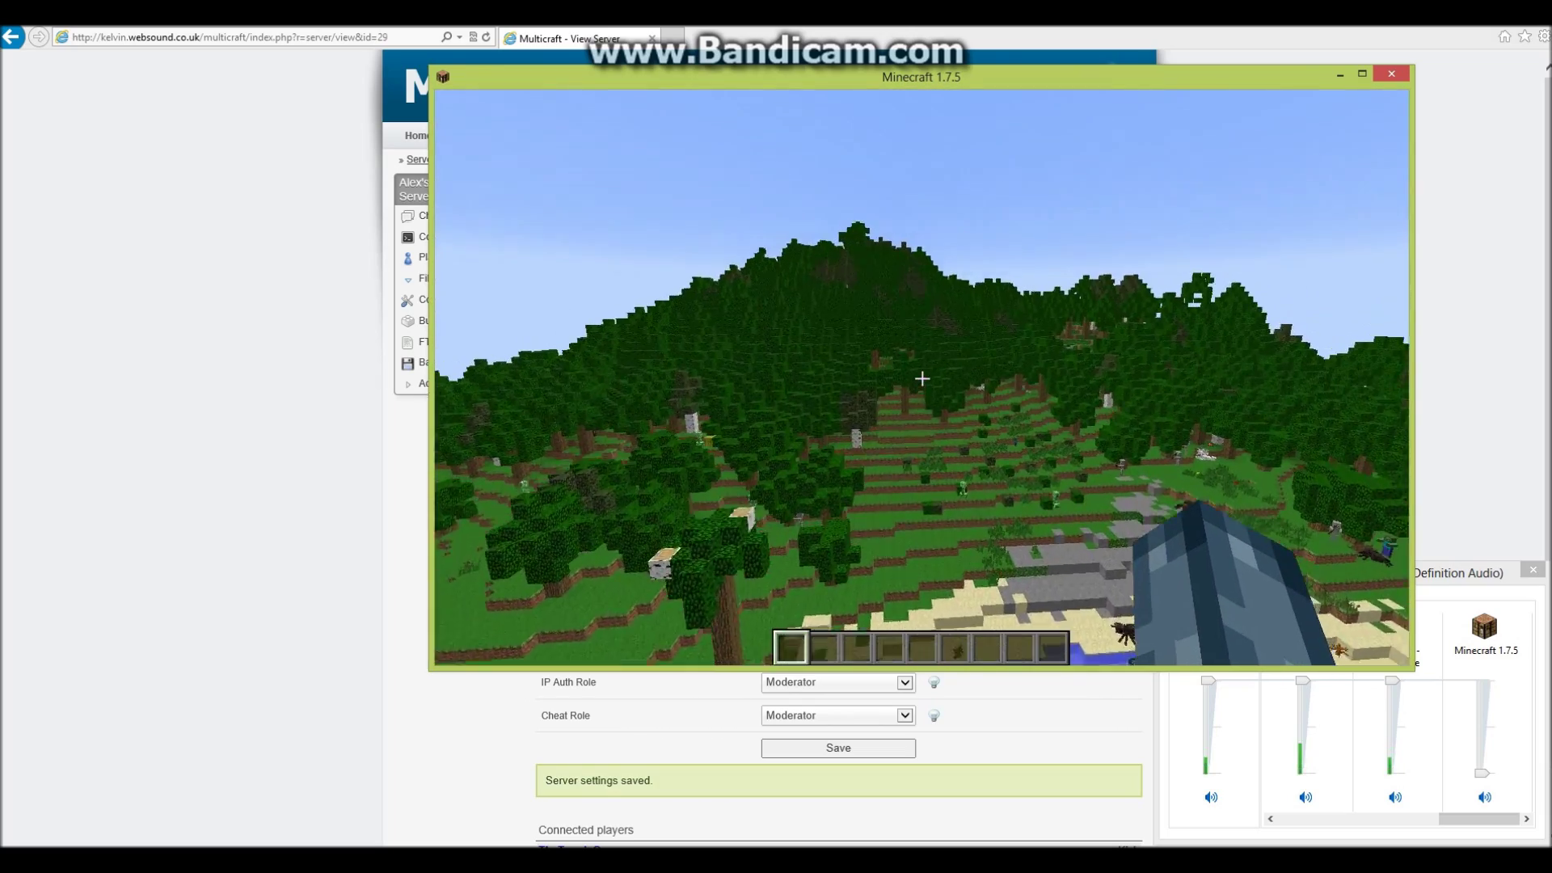
pyautogui.press('w')
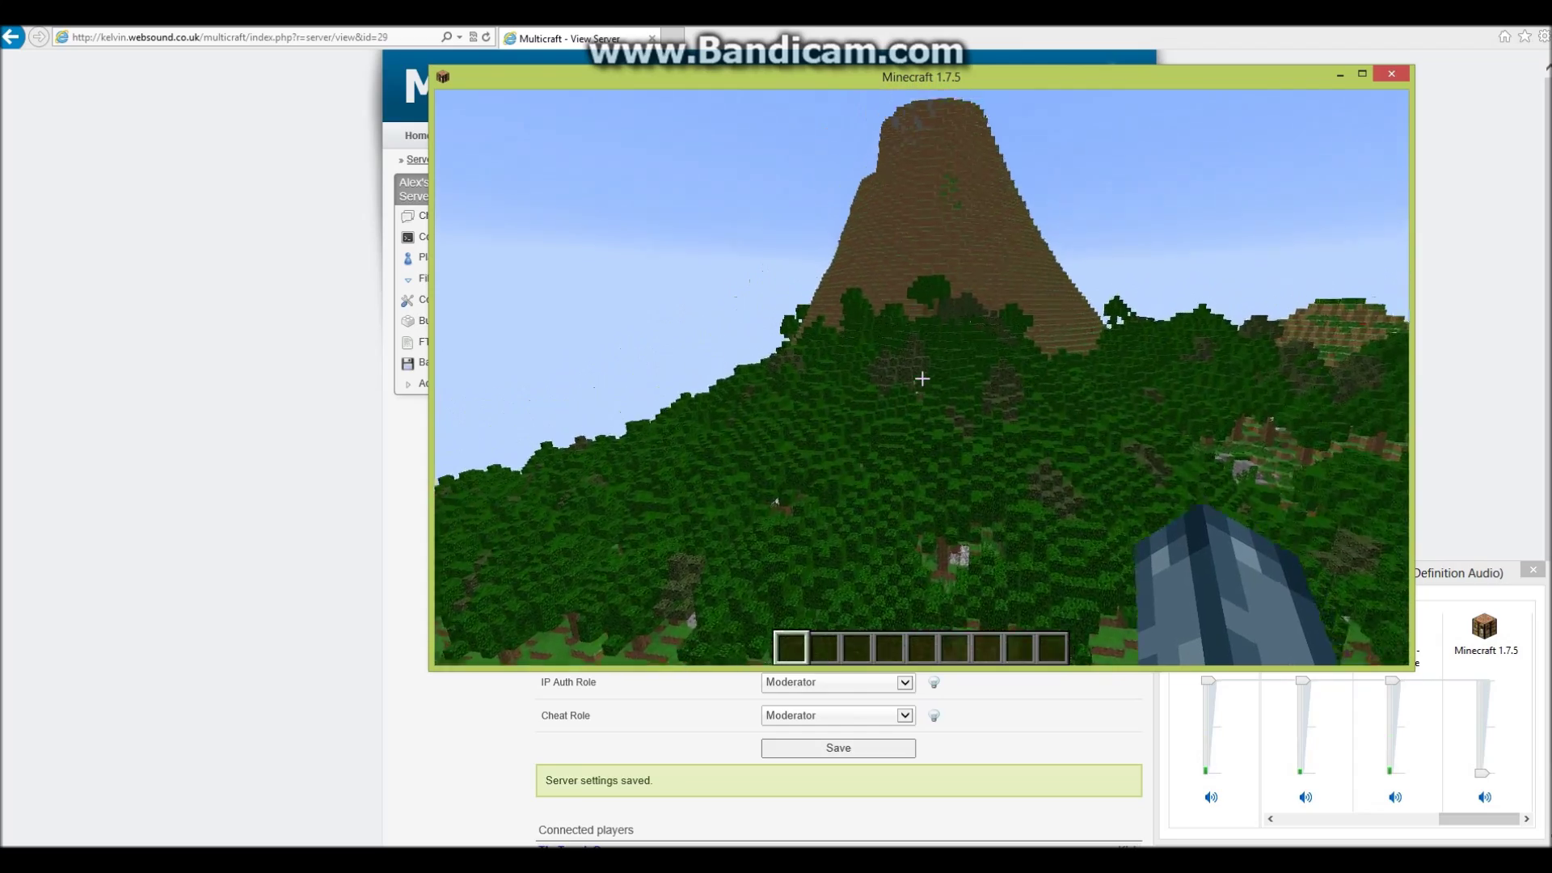
pyautogui.press('w')
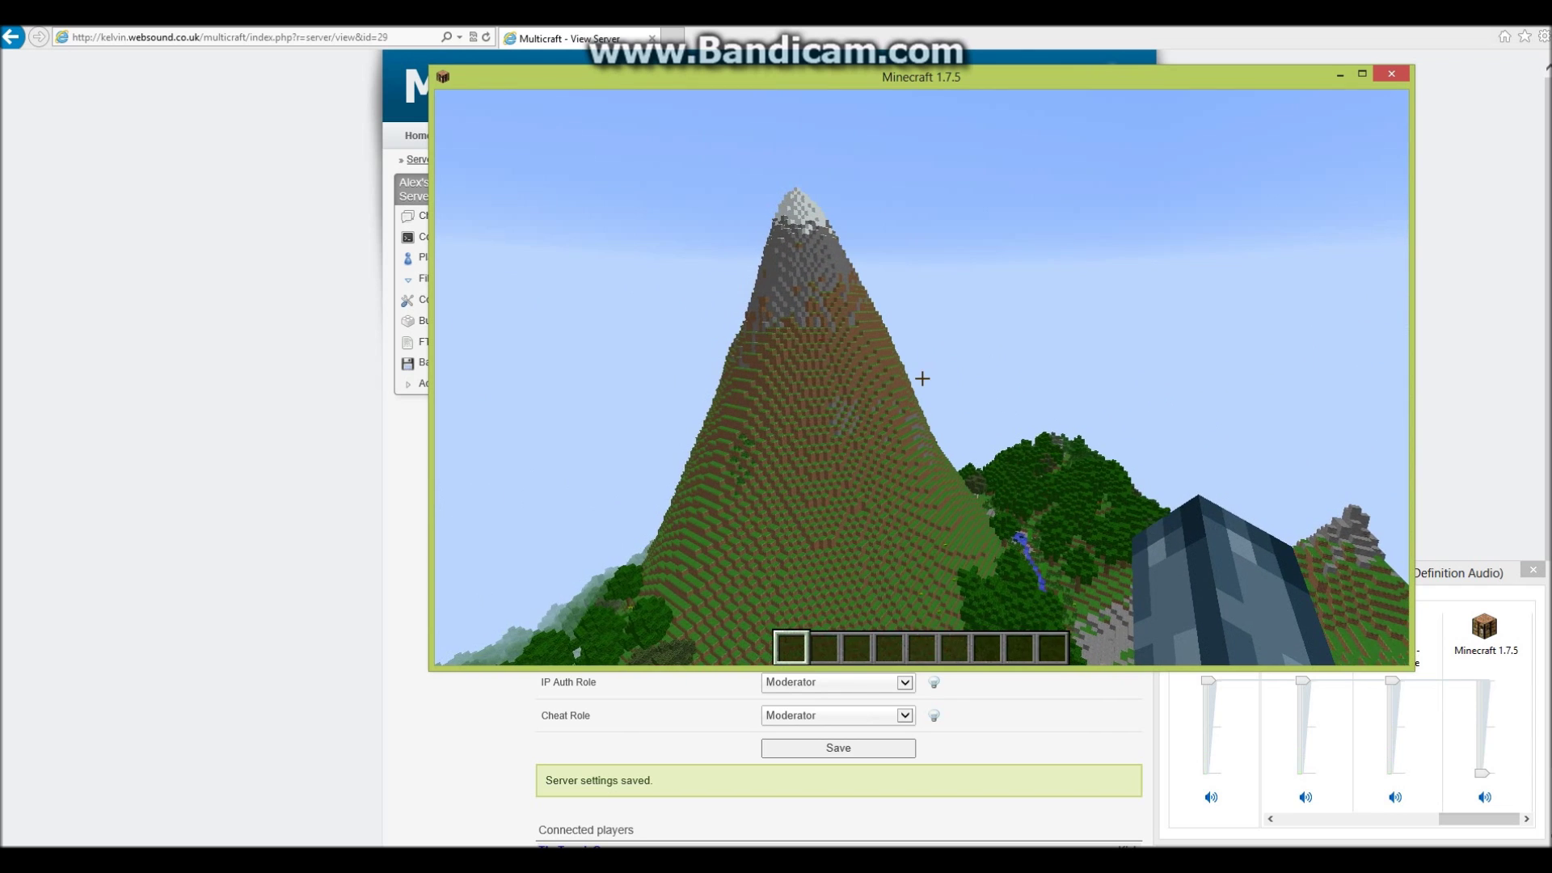
pyautogui.press('Escape')
pyautogui.click(921, 417)
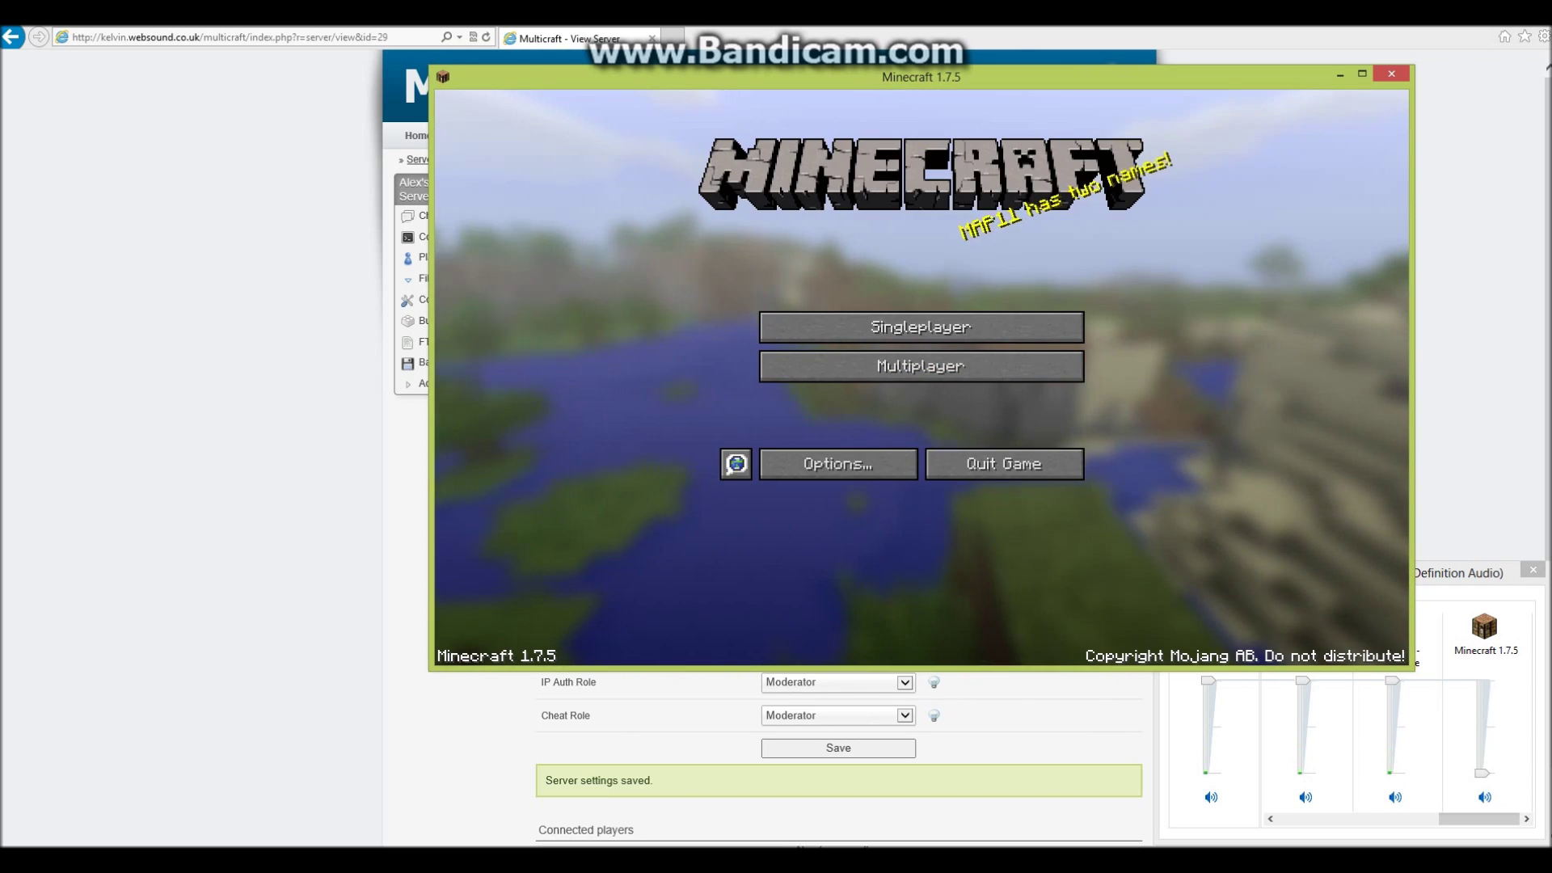
# Open the FTP File Access page for the server in Multicraft and launch FileZilla from the desktop.
pyautogui.press('super+Down')
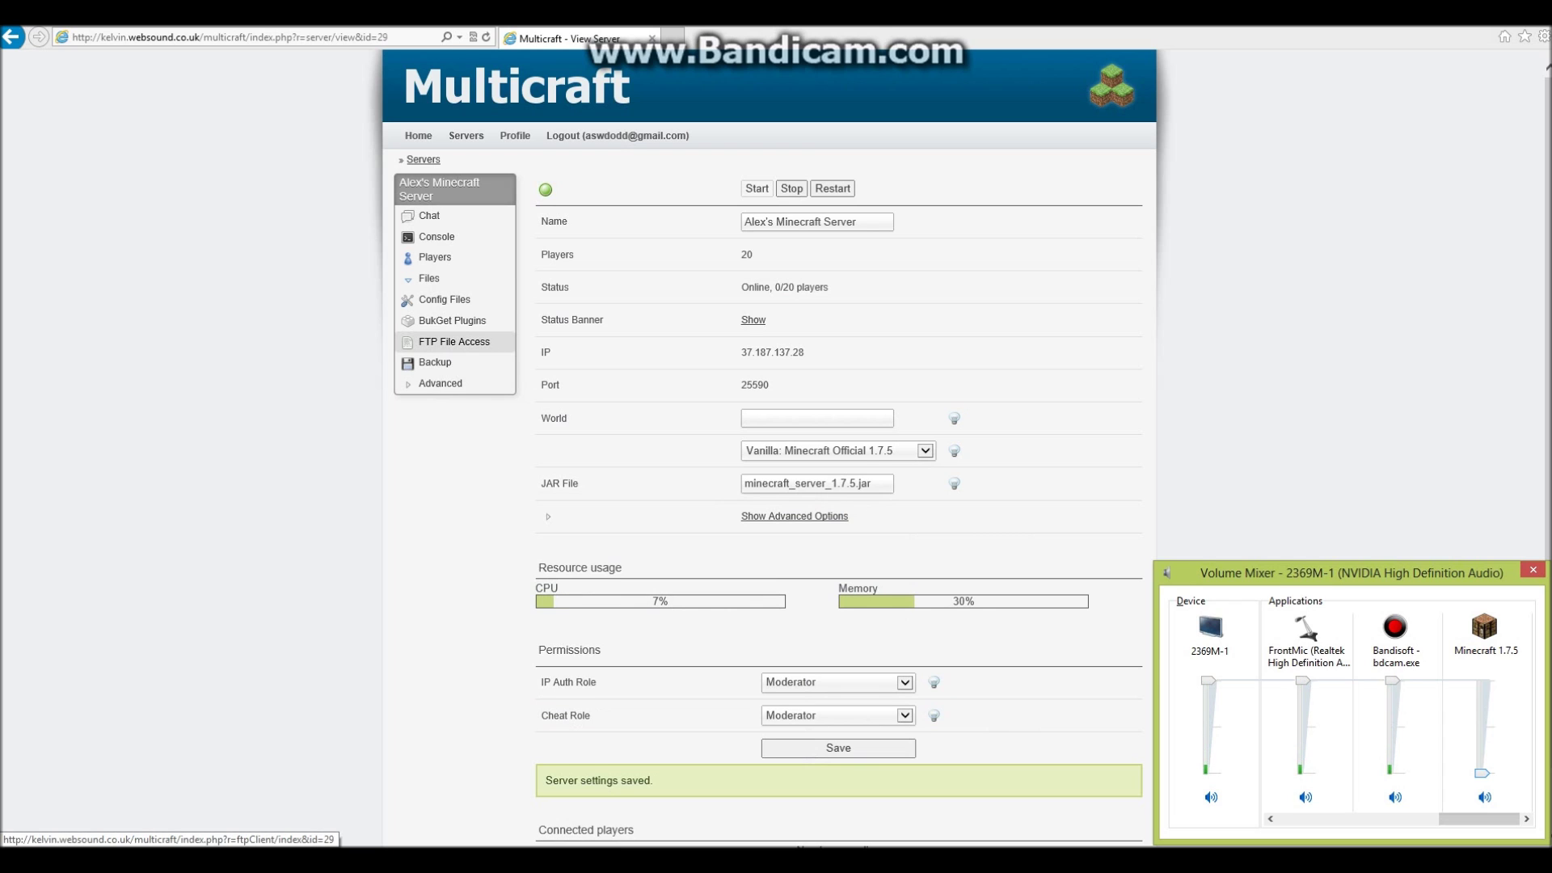
pyautogui.click(453, 341)
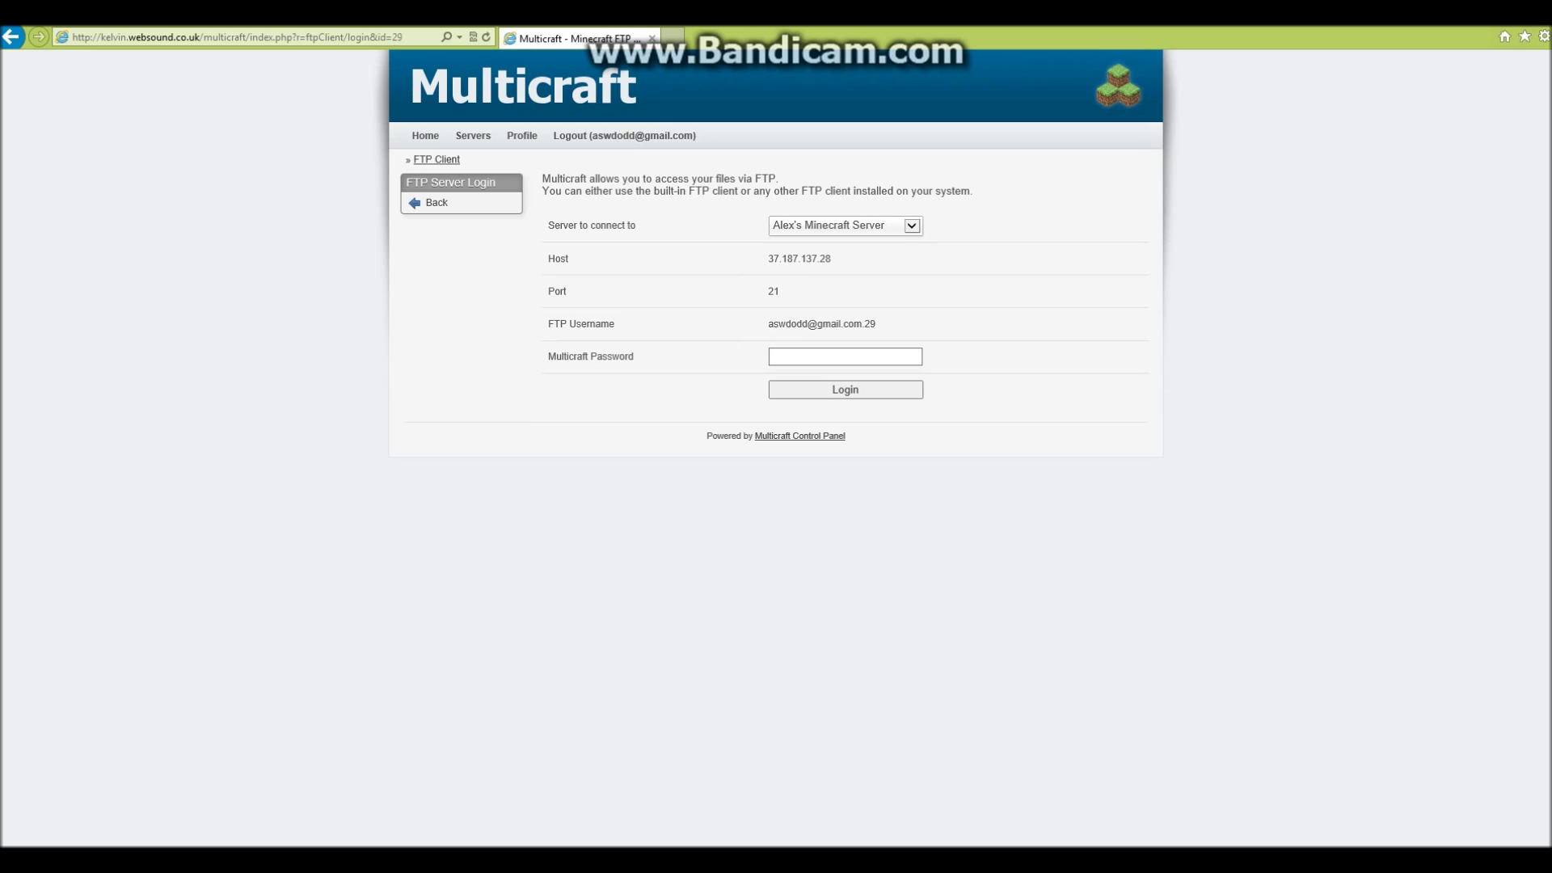
pyautogui.press('super+Down')
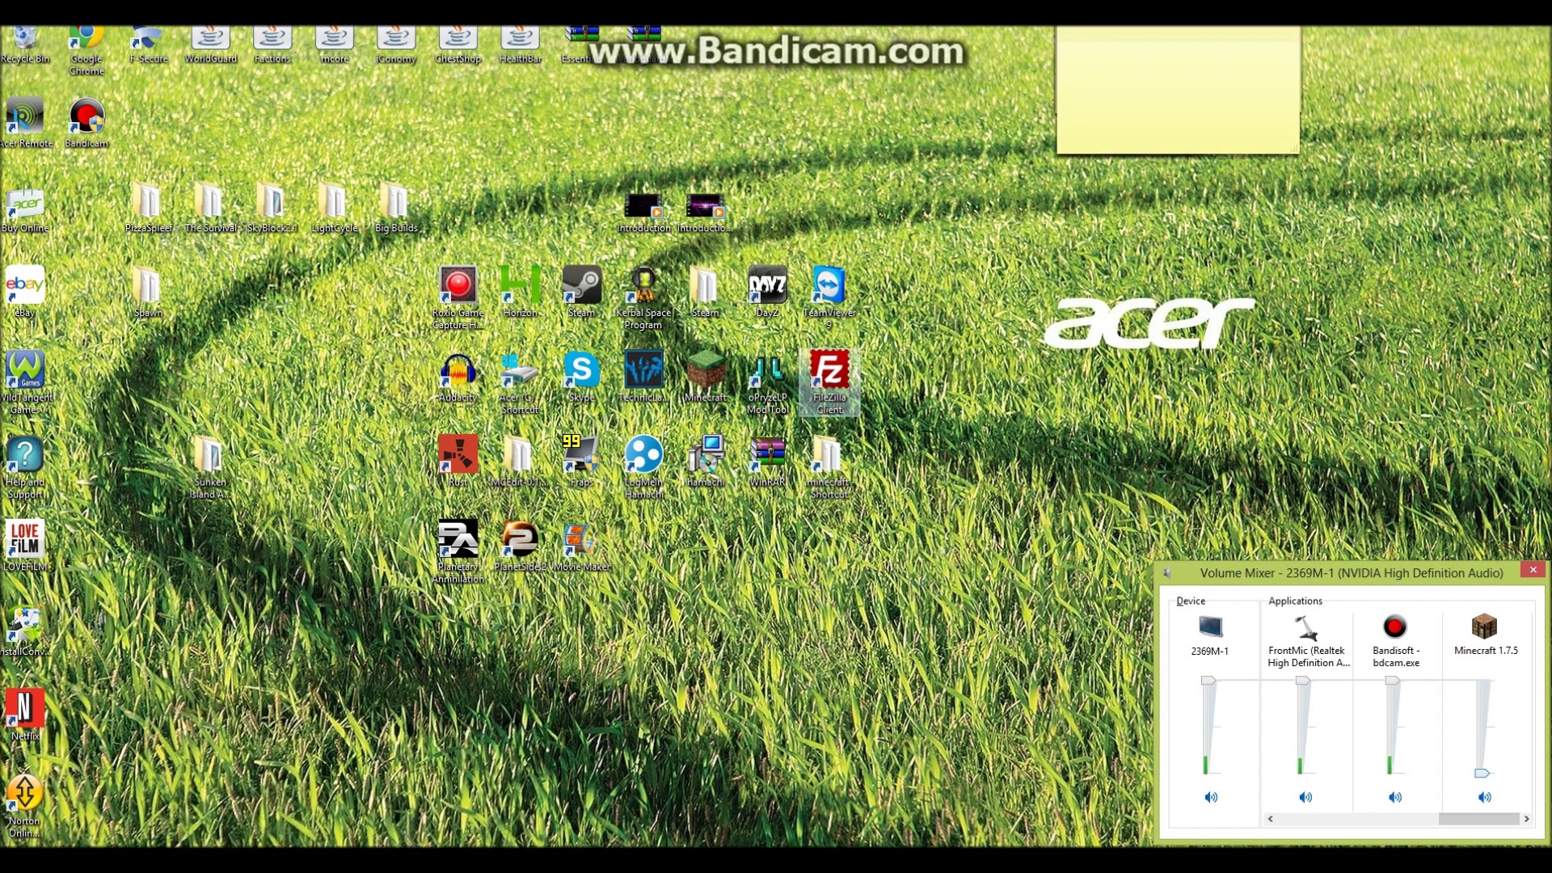
pyautogui.click(830, 379)
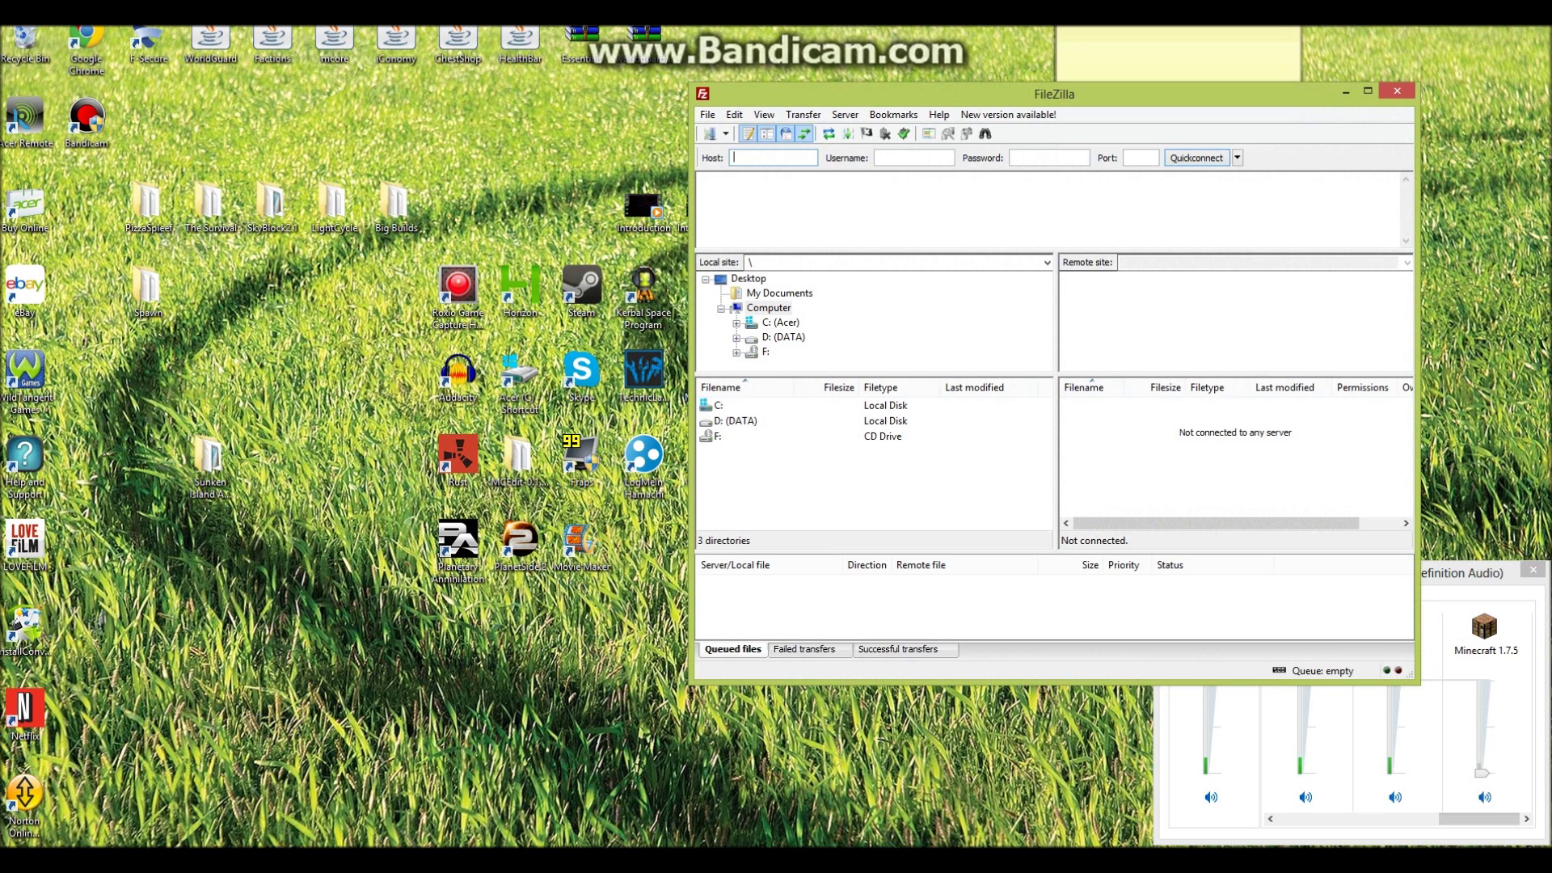
pyautogui.moveTo(1101, 420); pyautogui.dragTo(1406, 501)
# Copy the FTP host address 37.187.137.28 from the Multicraft page into FileZilla as the host.
pyautogui.hotkey('alt', 'Tab')
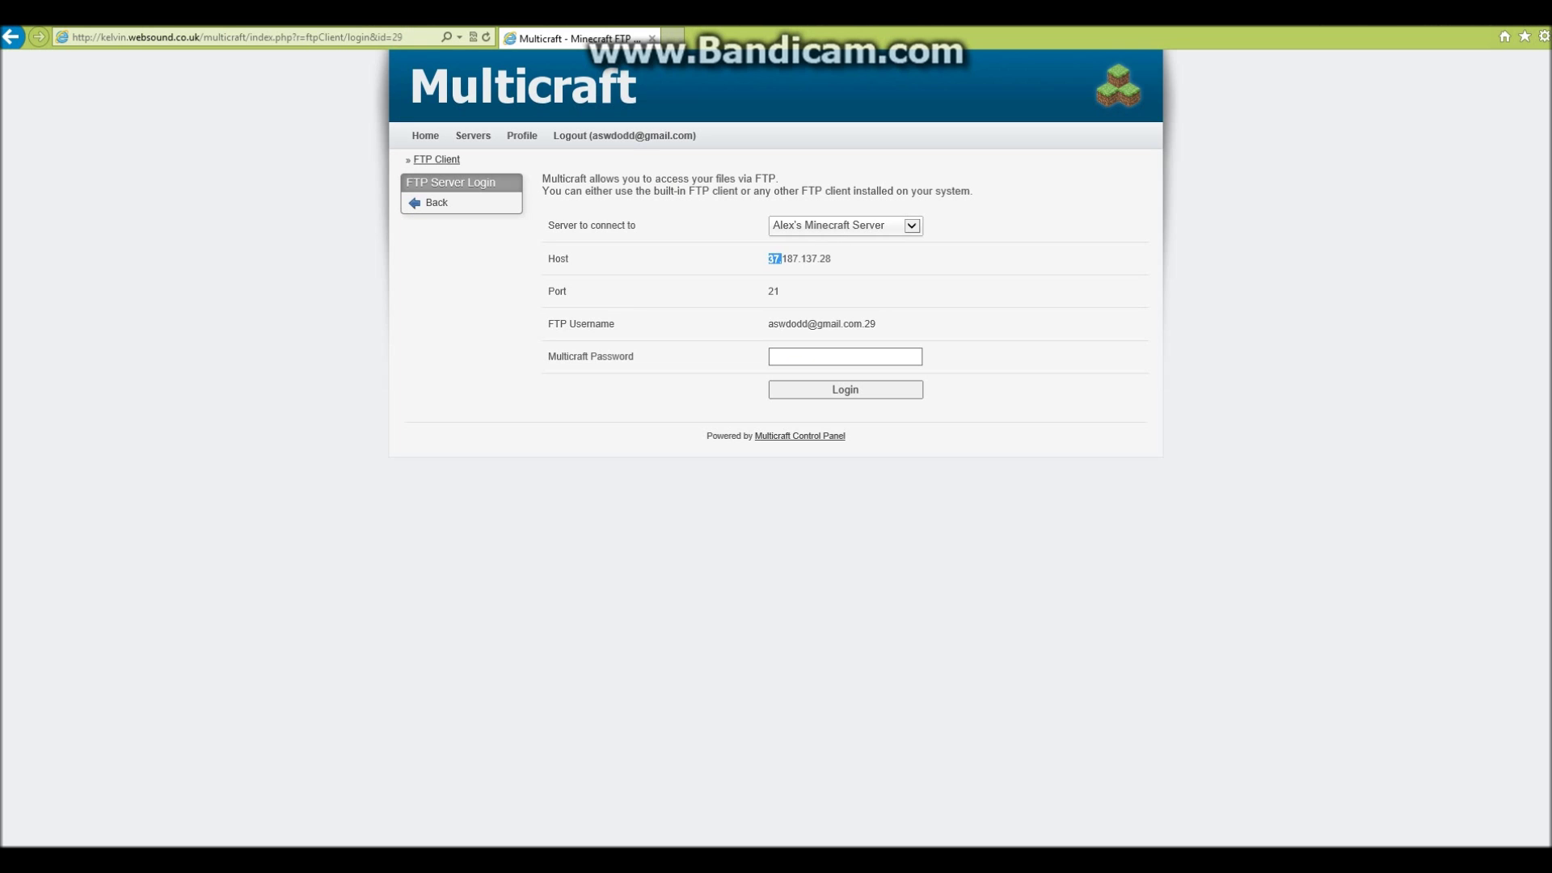
pyautogui.moveTo(781, 259); pyautogui.dragTo(831, 259)
pyautogui.hotkey('ctrl', 'c')
pyautogui.hotkey('alt', 'Tab')
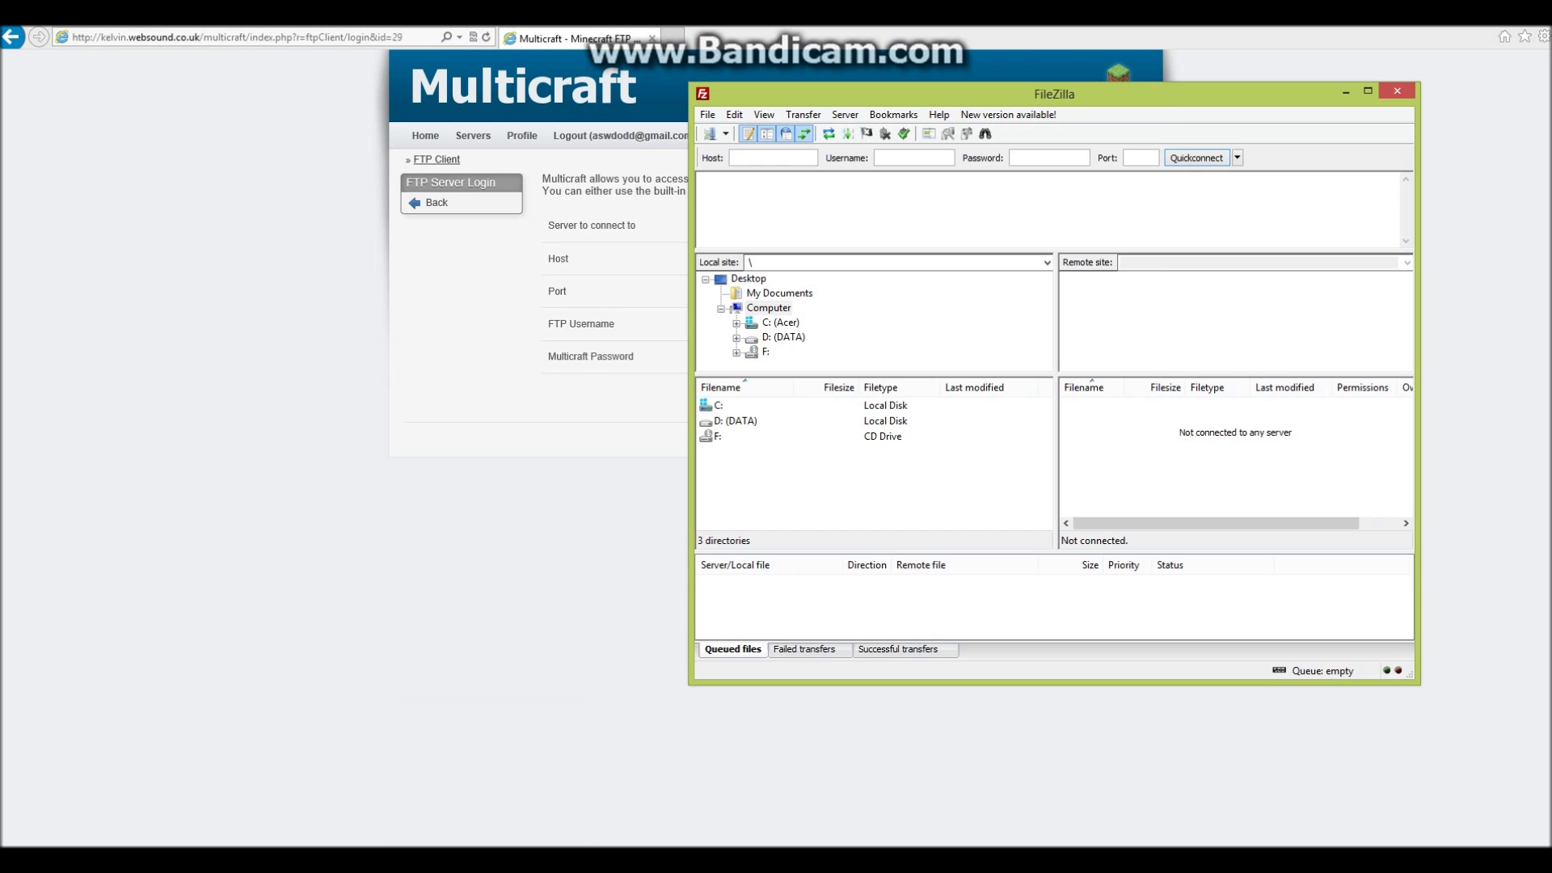
pyautogui.click(773, 158)
pyautogui.hotkey('ctrl', 'v')
# Copy the FTP username from Multicraft into FileZilla, enter the account password and port 21, and connect to the server.
pyautogui.hotkey('alt', 'Tab')
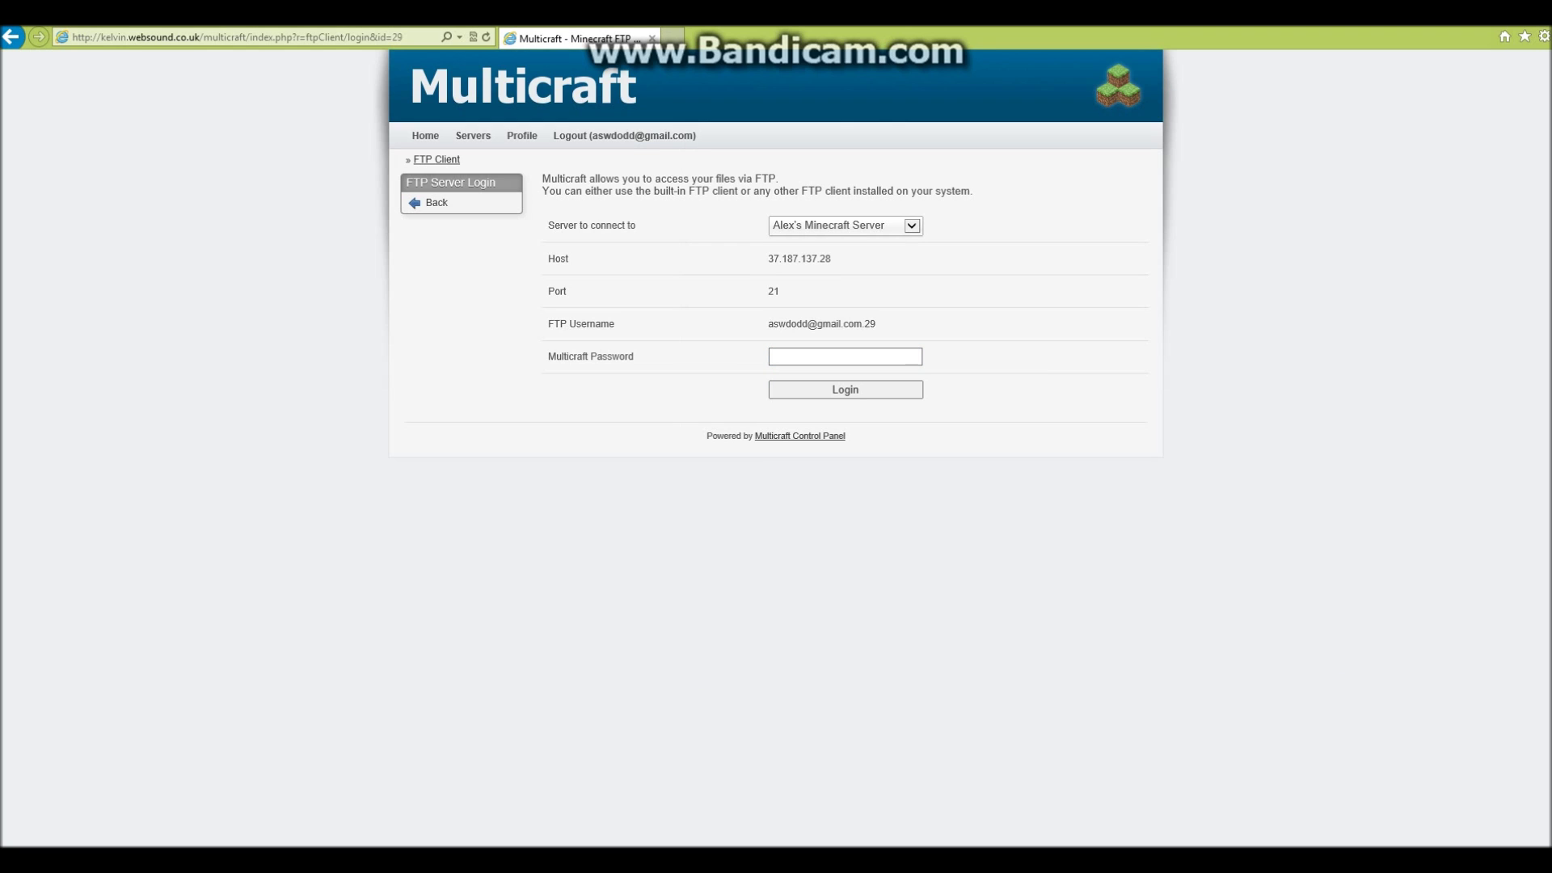
pyautogui.moveTo(796, 324); pyautogui.dragTo(876, 324)
pyautogui.hotkey('ctrl', 'c')
pyautogui.hotkey('alt', 'Tab')
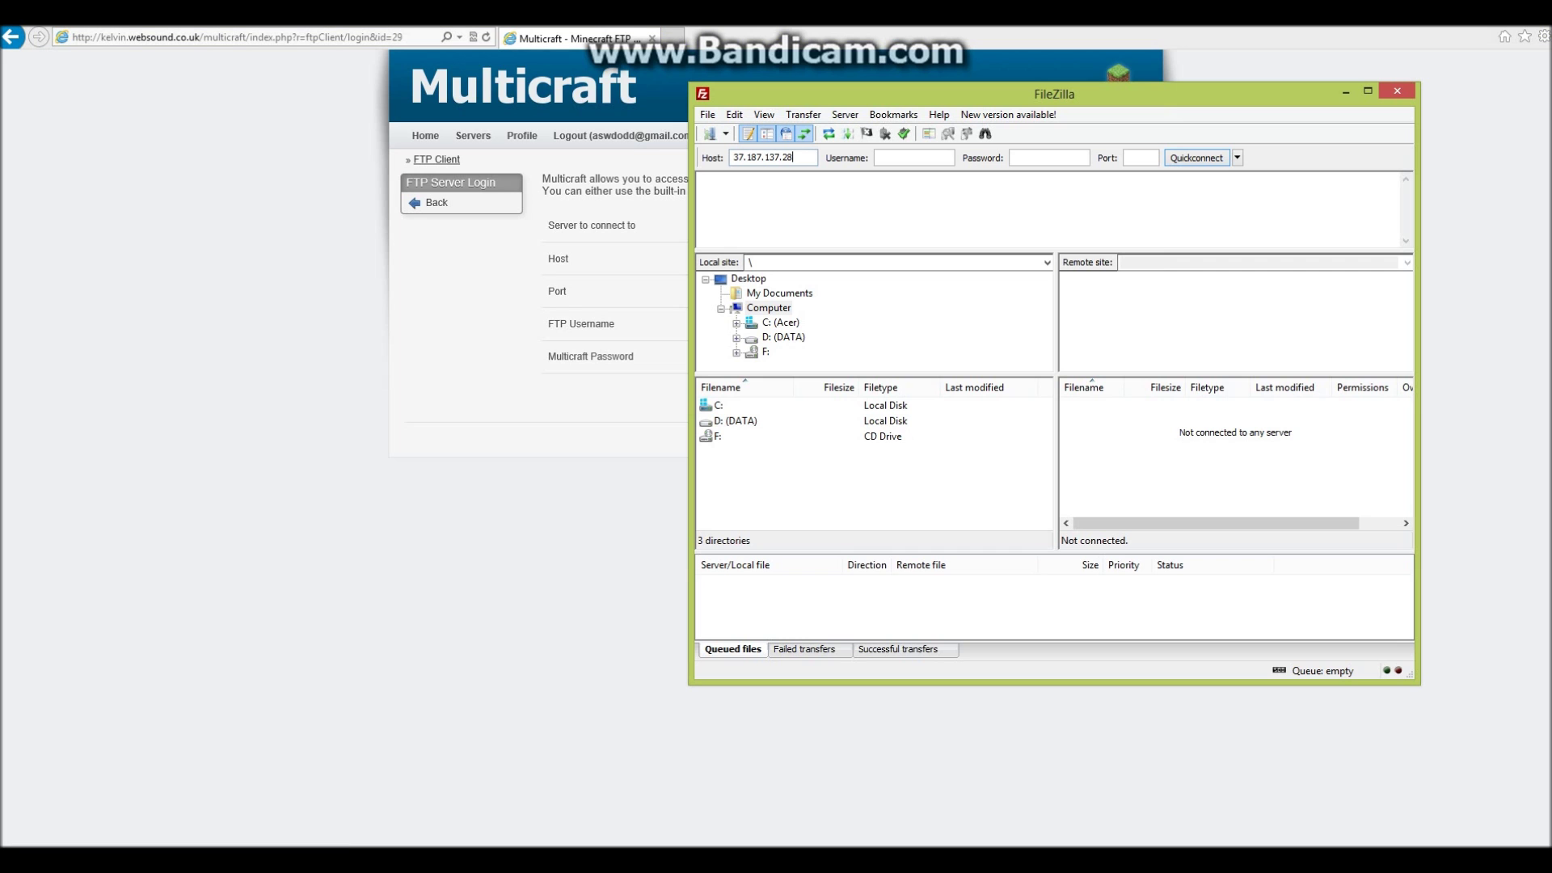
pyautogui.hotkey('ctrl', 'v')
pyautogui.click(1141, 158)
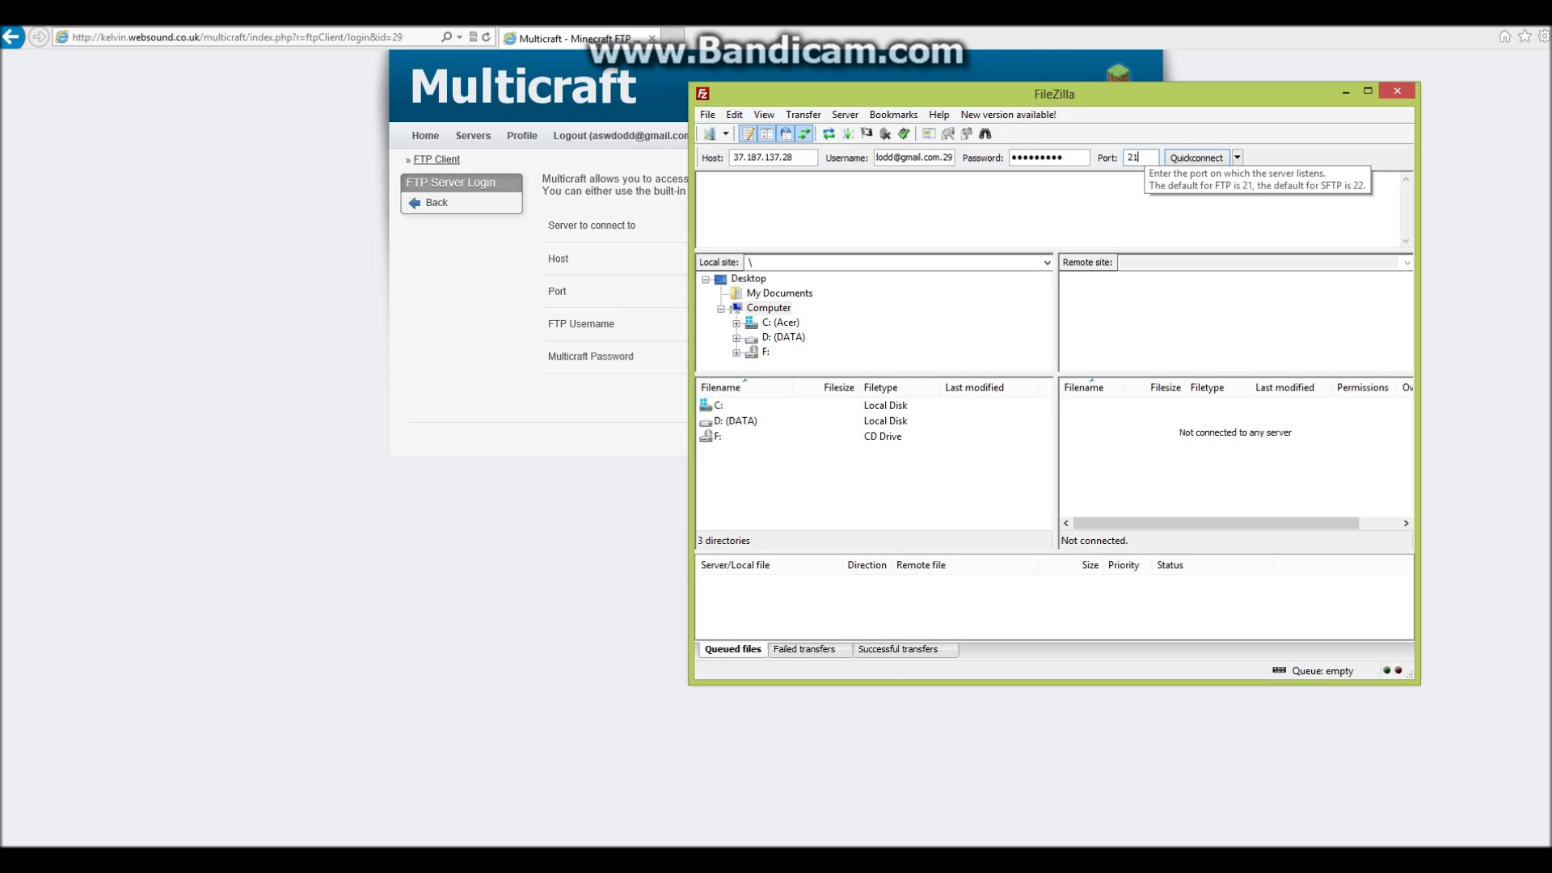
pyautogui.press('Return')
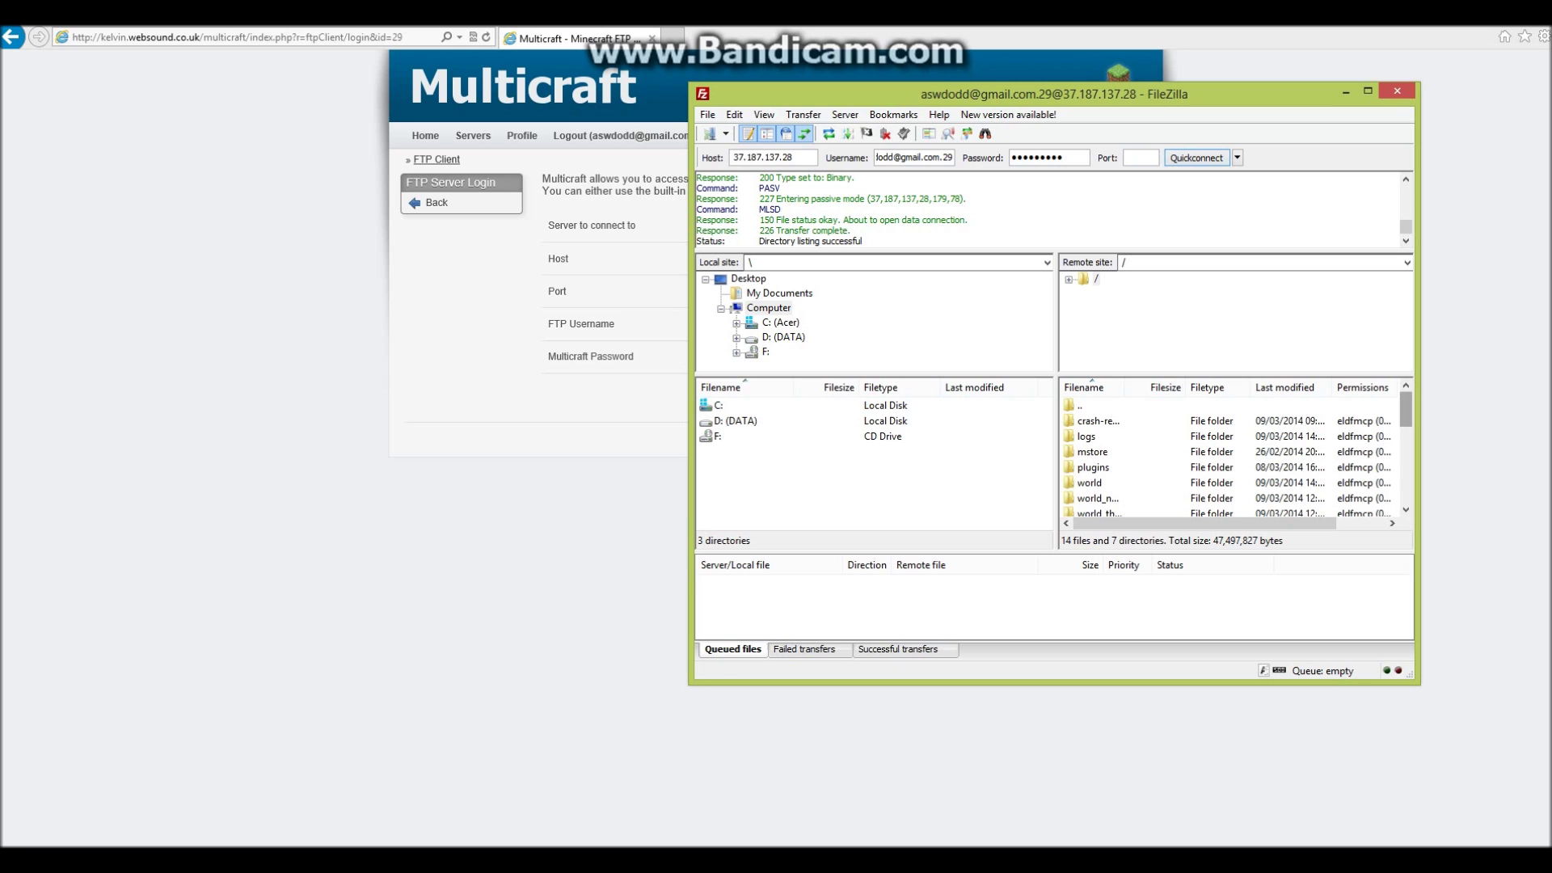
# Delete the world, world_nether and world_the_end folders with their contents from the server's root directory.
pyautogui.scroll(-1, 1407, 416)
pyautogui.moveTo(1405, 425)
pyautogui.mouseDown()
pyautogui.moveTo(1406, 479)
pyautogui.moveTo(1405, 410)
pyautogui.mouseUp()
pyautogui.scroll(-1, 1407, 416)
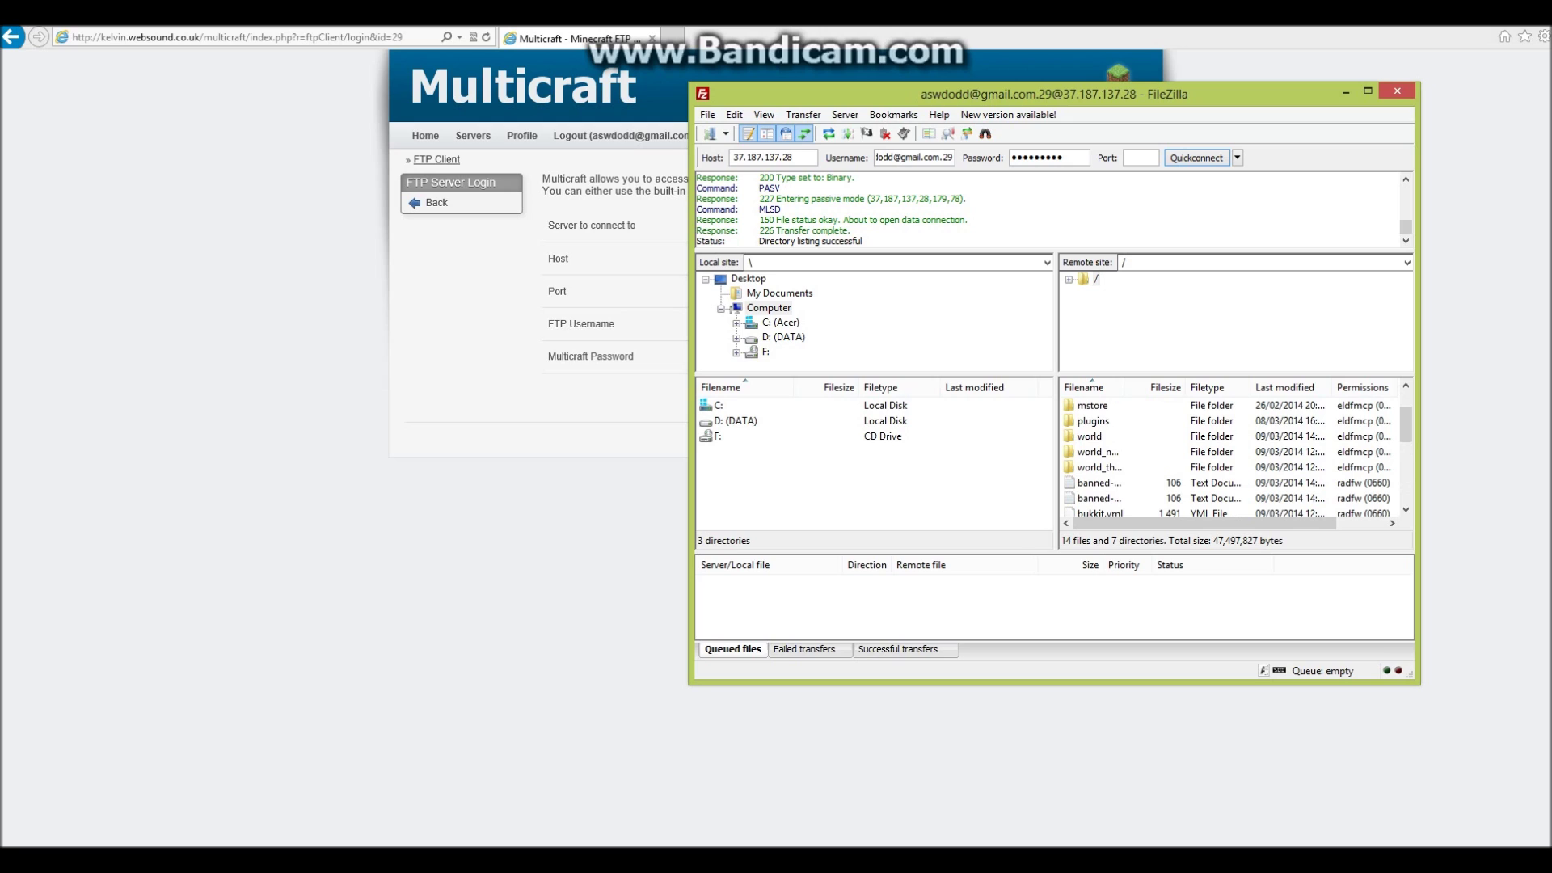
pyautogui.click(1089, 436)
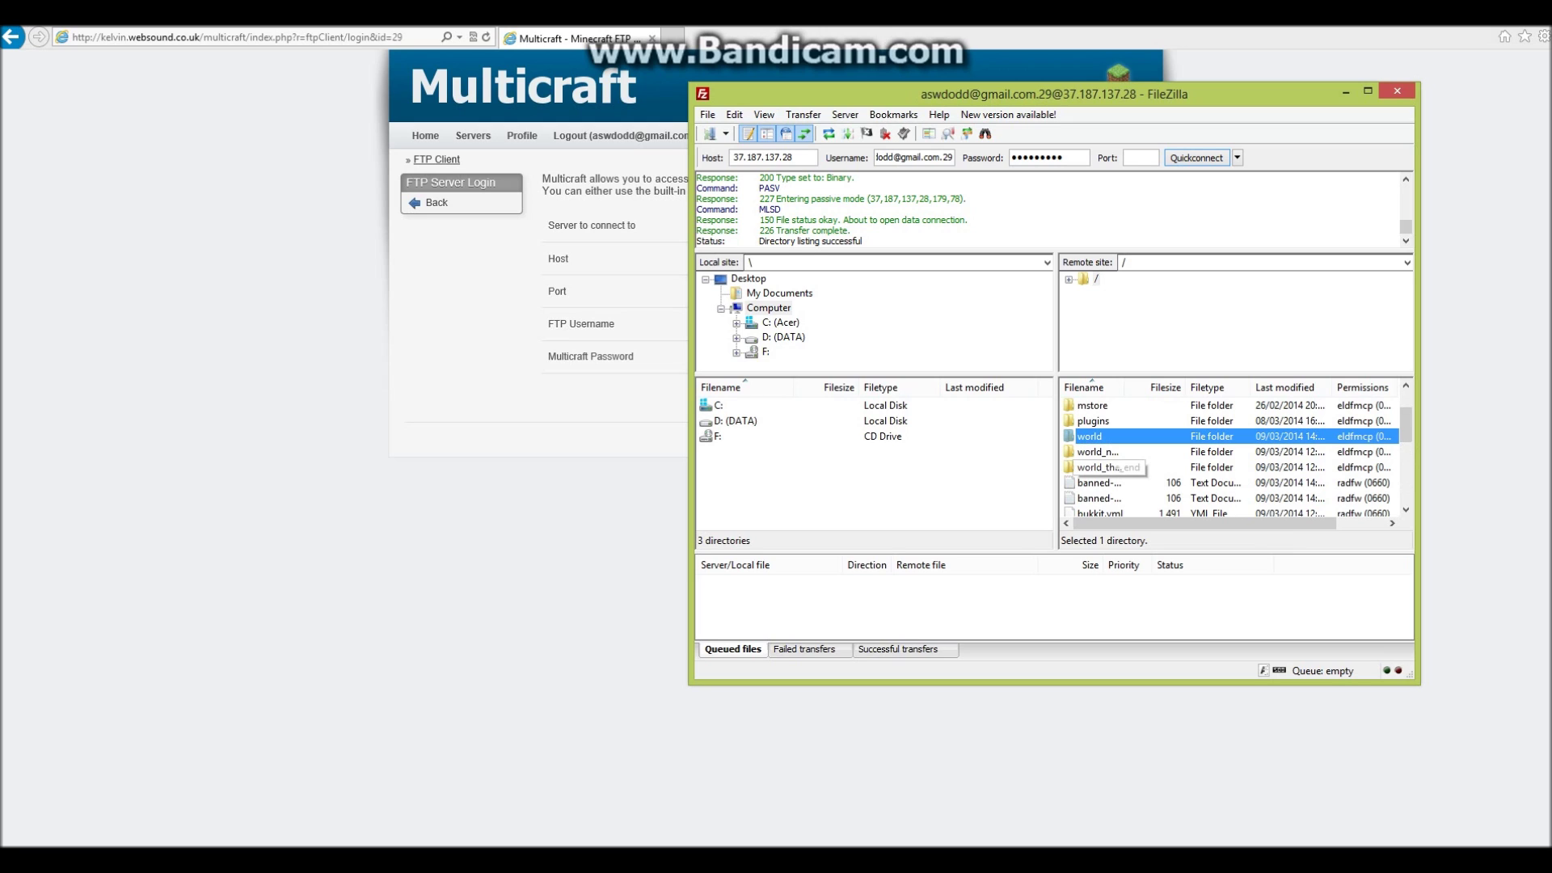
pyautogui.keyDown('shift'); pyautogui.click(1099, 467); pyautogui.keyUp('shift')
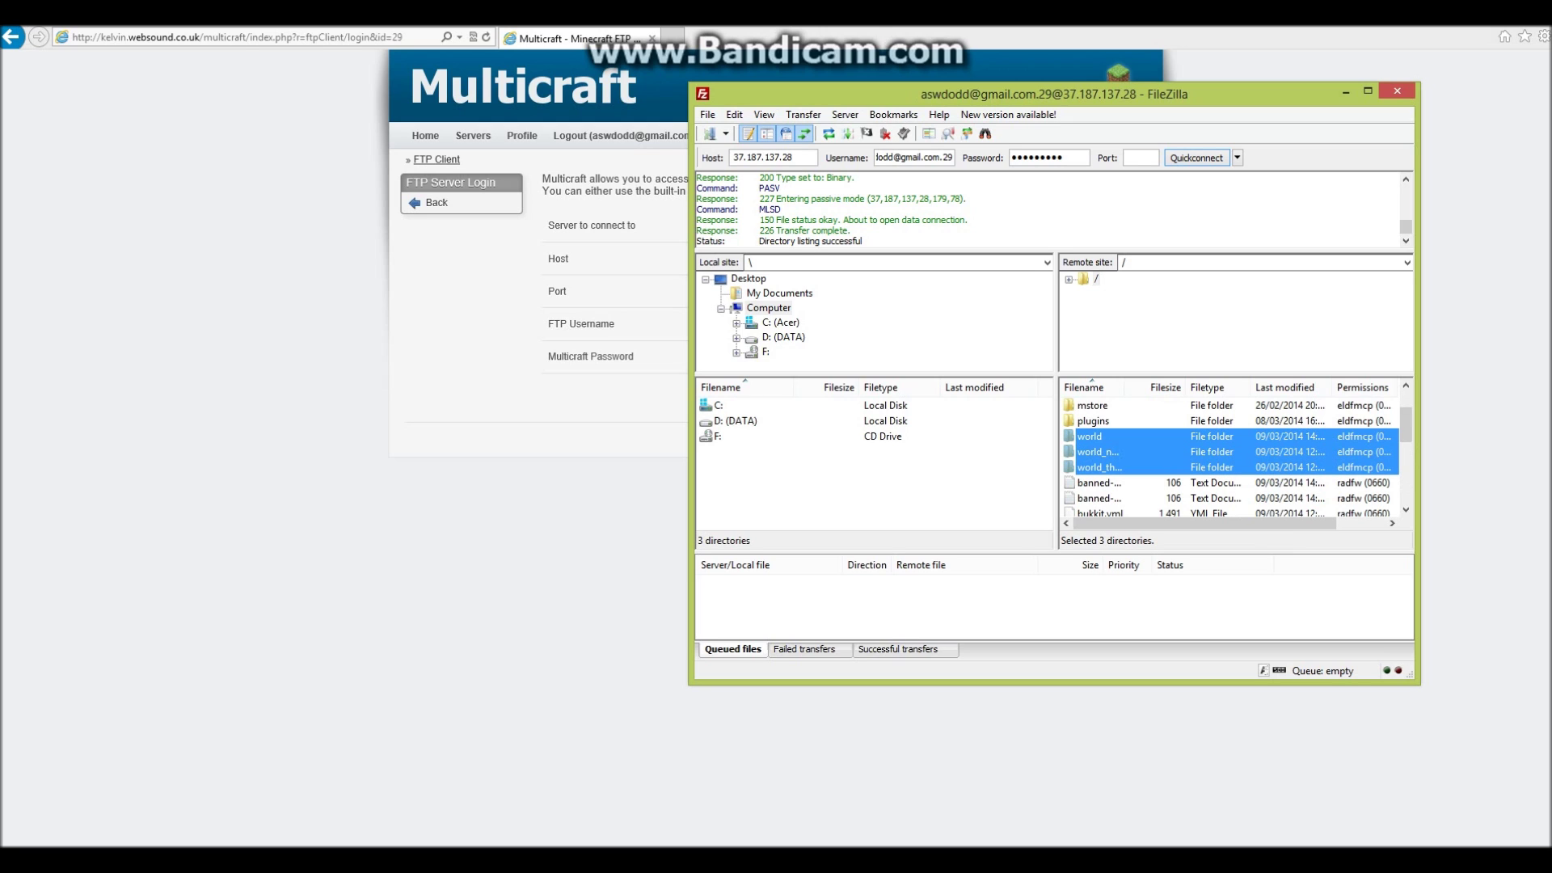
pyautogui.press('Delete')
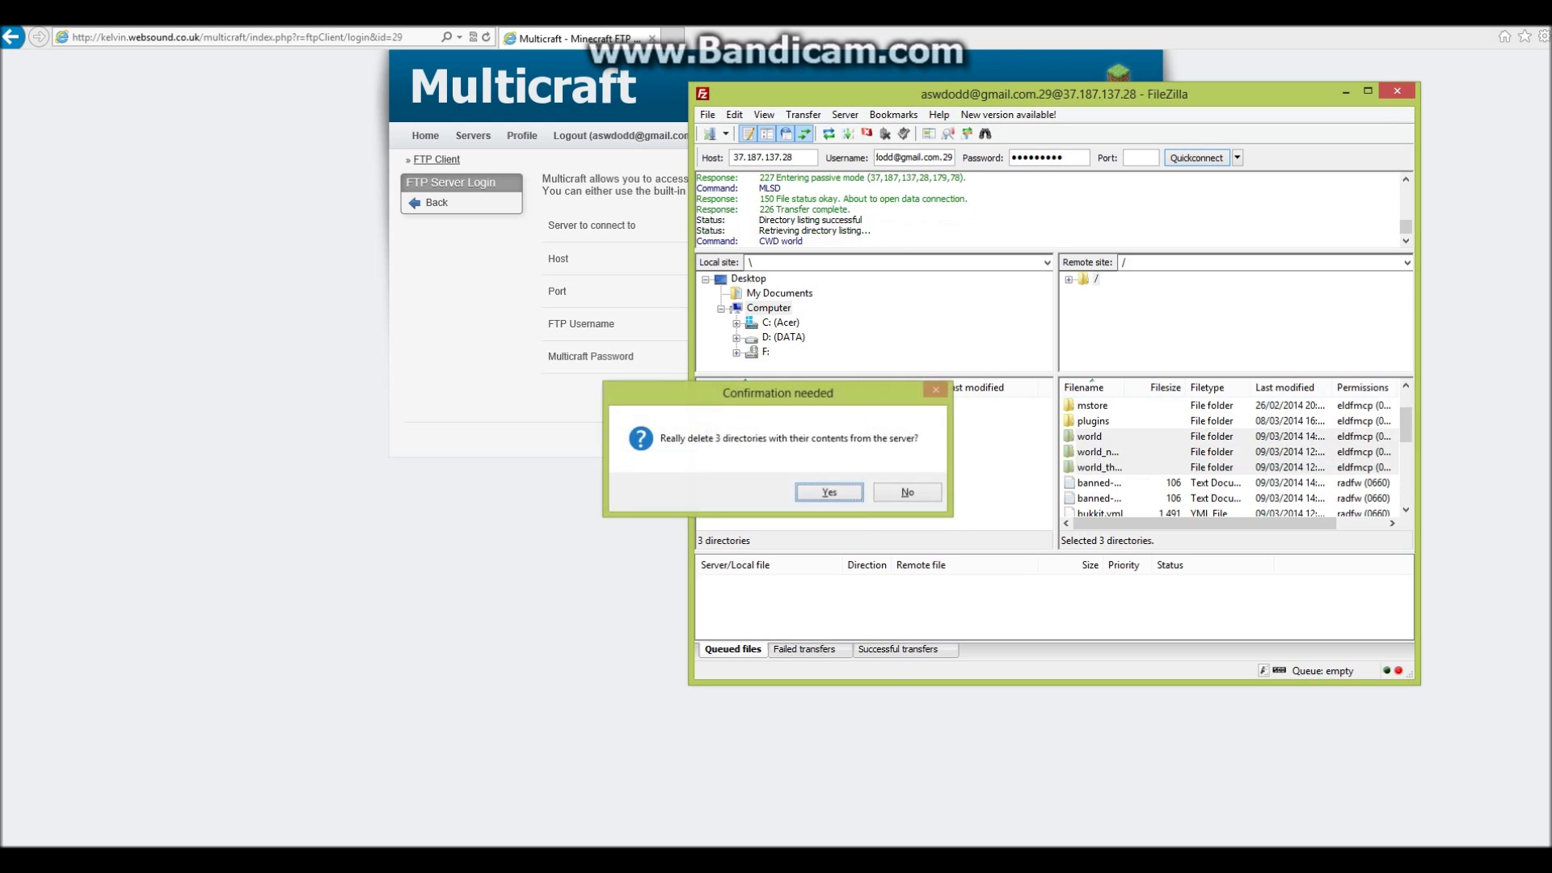
pyautogui.press('Return')
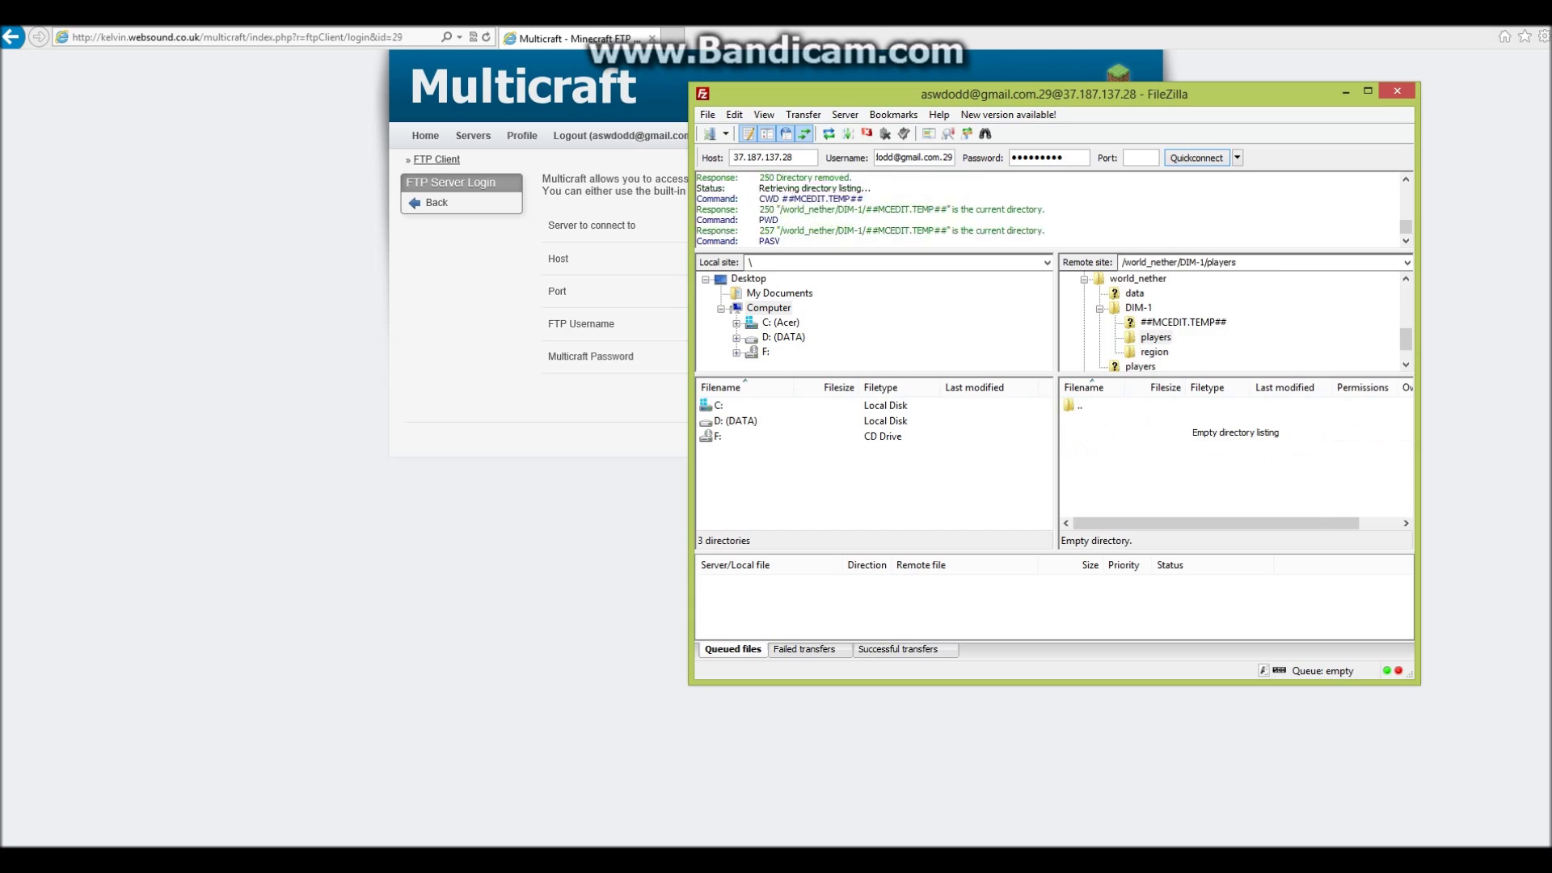
# Reveal the desktop behind FileZilla and place the Sunken Island folder beside the Spawn folder among the map folders.
pyautogui.click(232, 860)
pyautogui.click(232, 860)
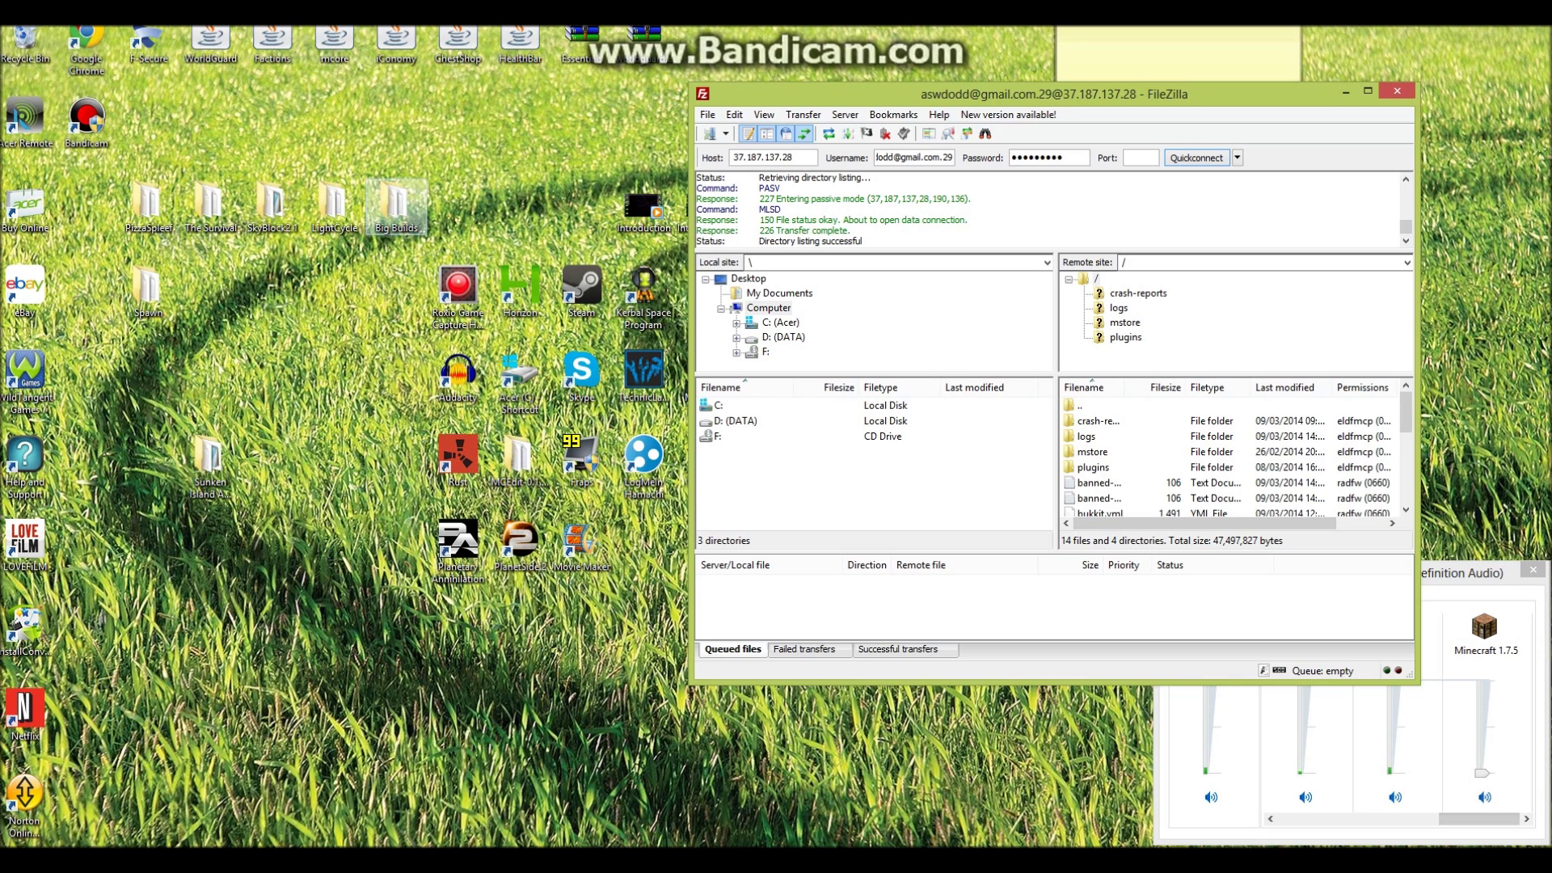
pyautogui.moveTo(209, 465); pyautogui.dragTo(212, 307)
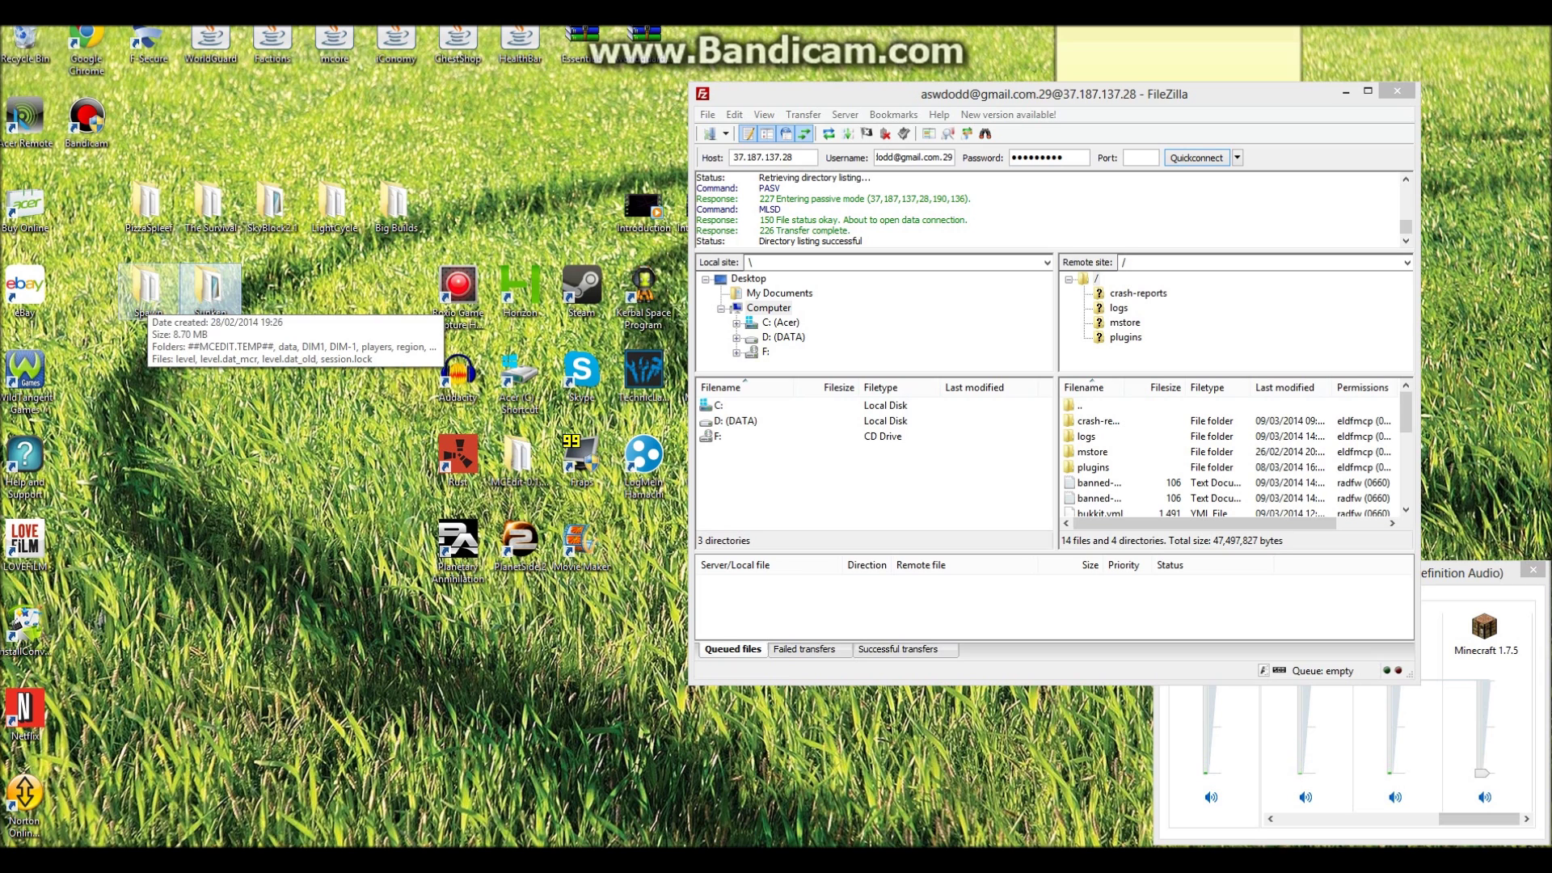
pyautogui.click(148, 289)
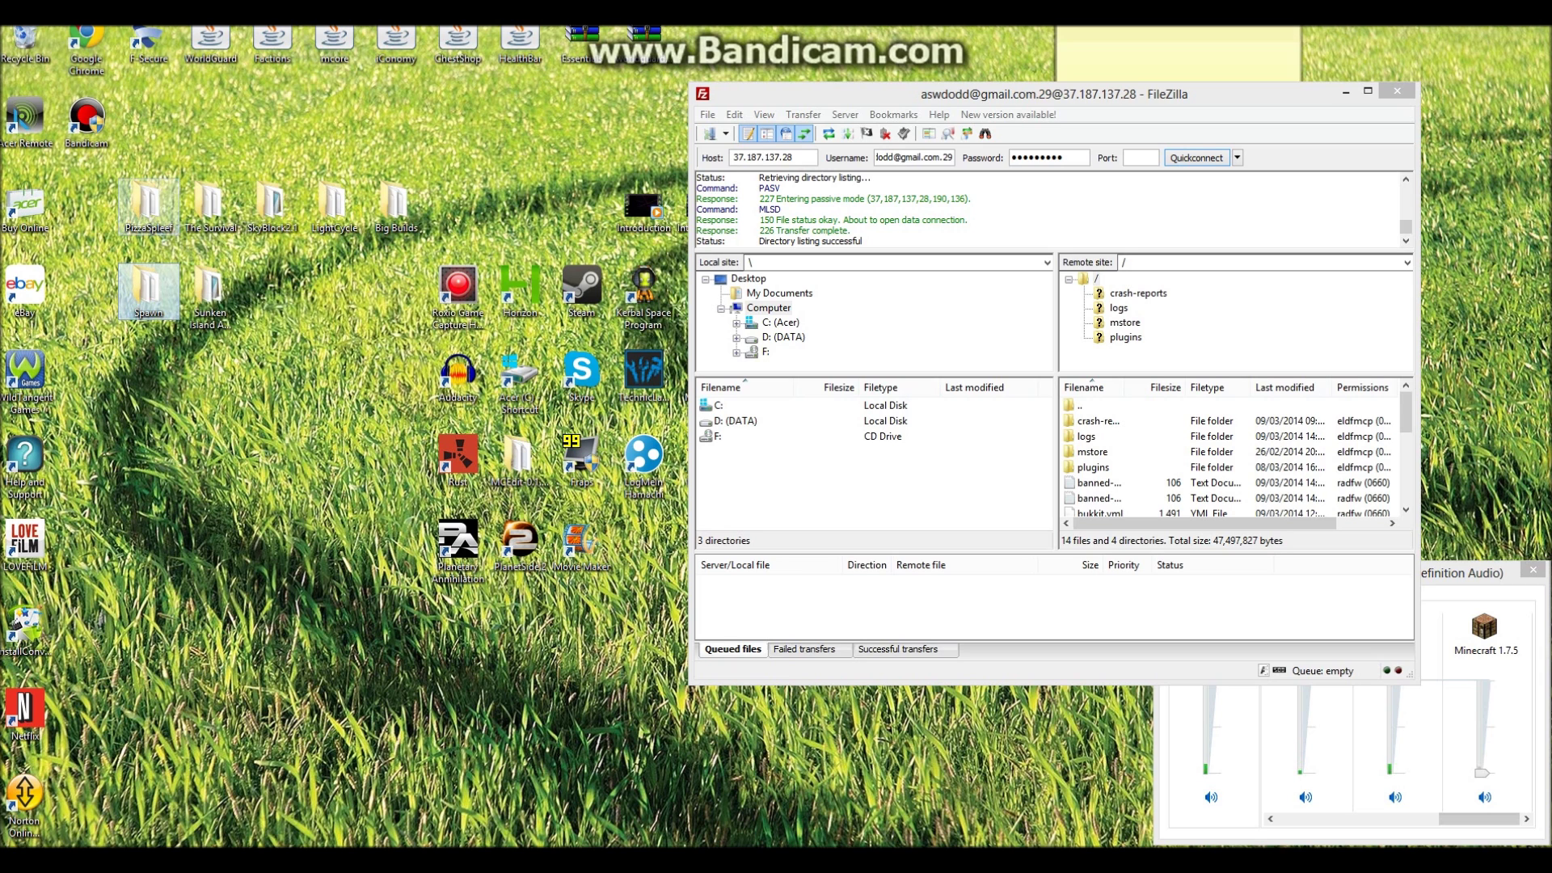
pyautogui.click(210, 206)
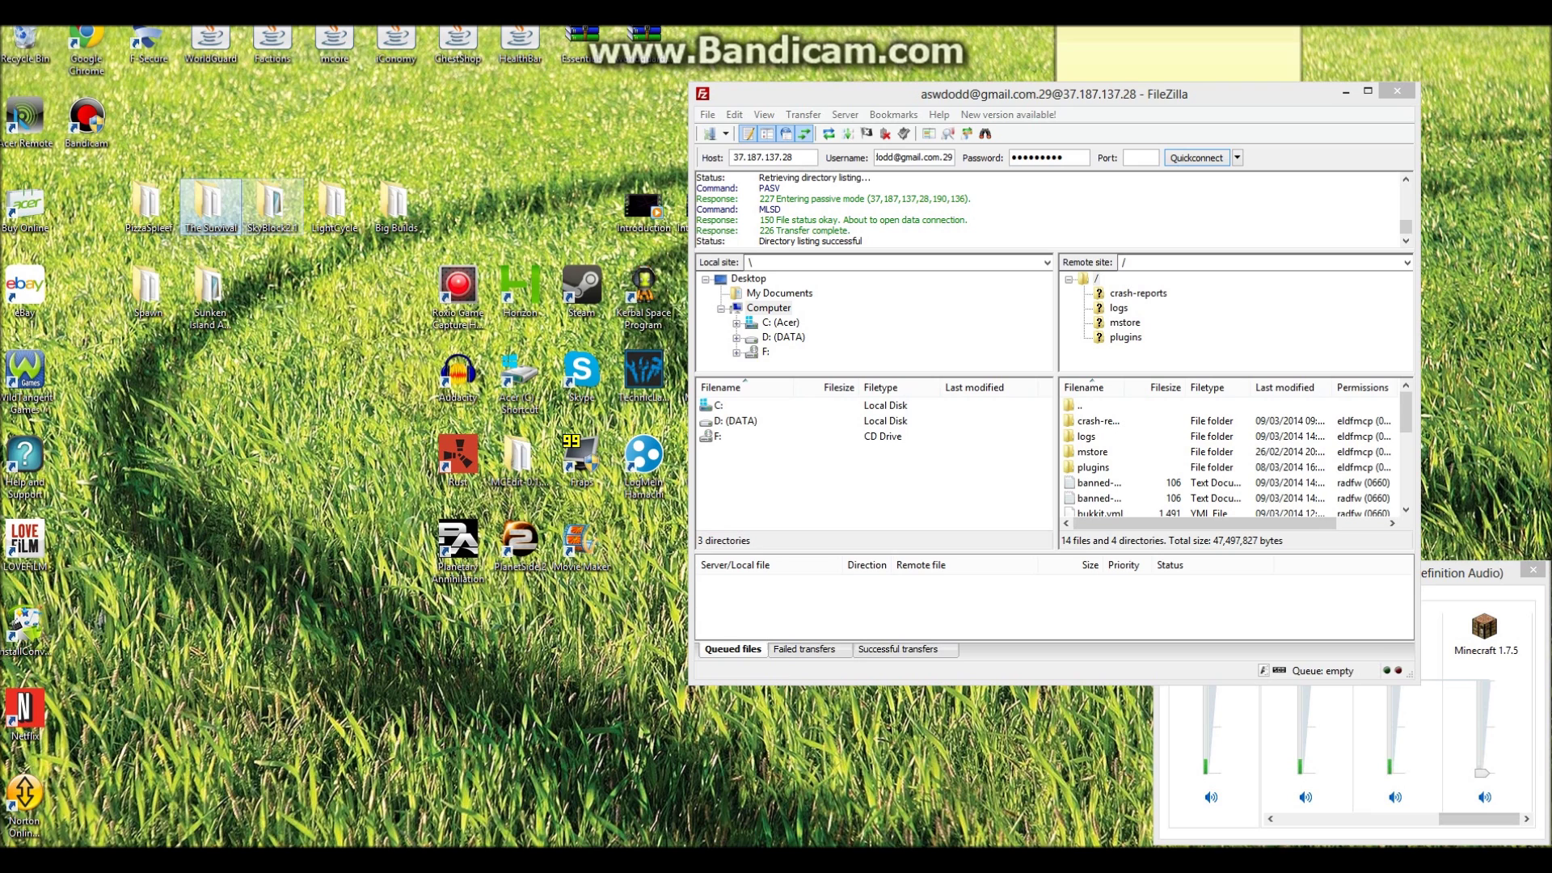
pyautogui.click(332, 206)
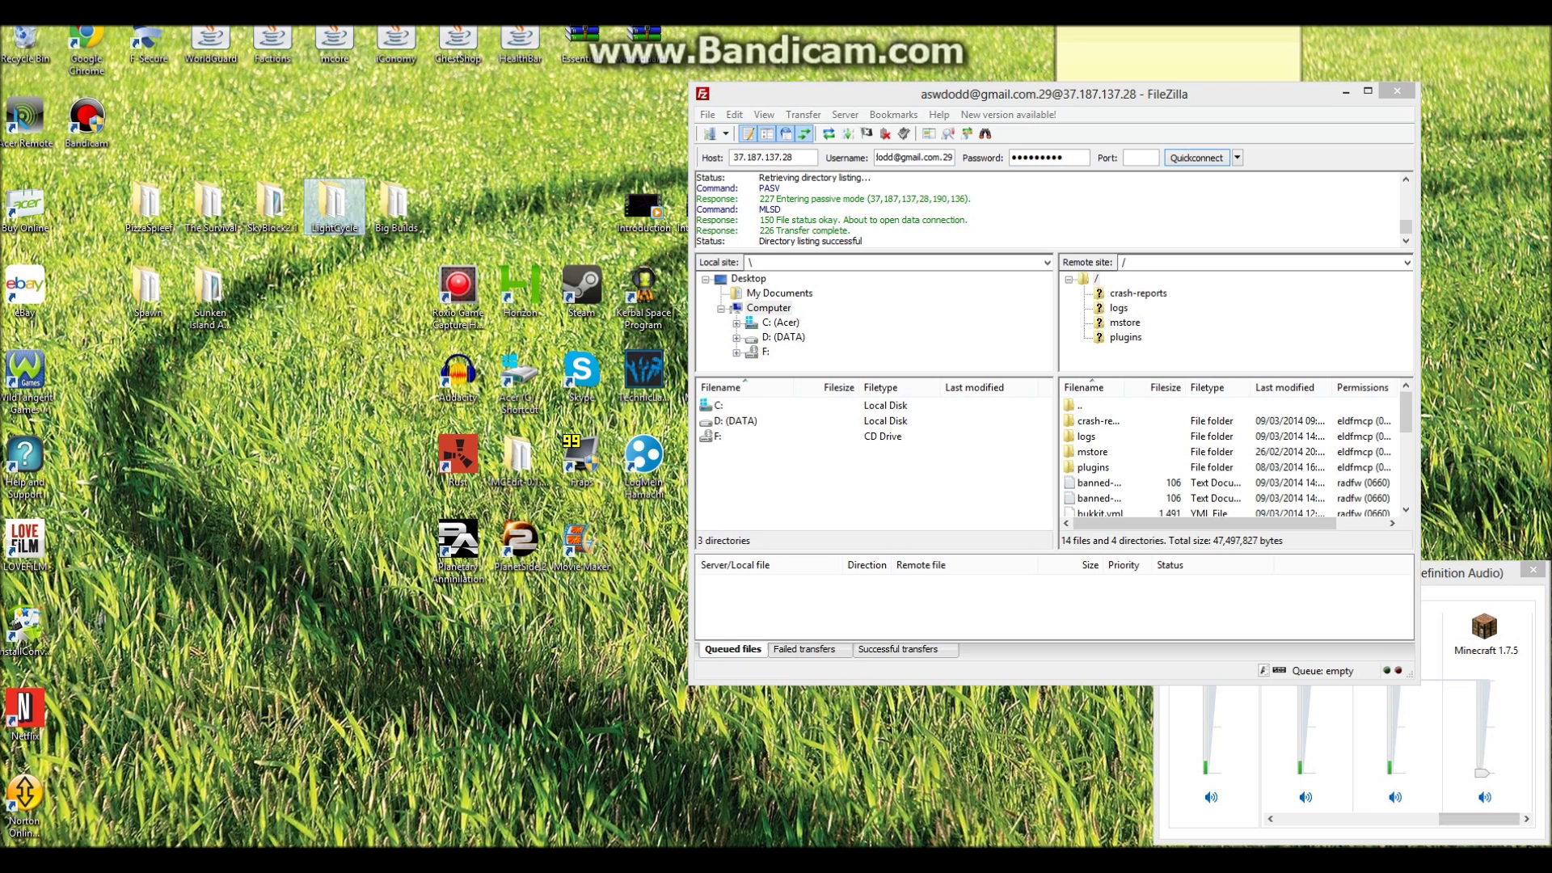
pyautogui.click(396, 206)
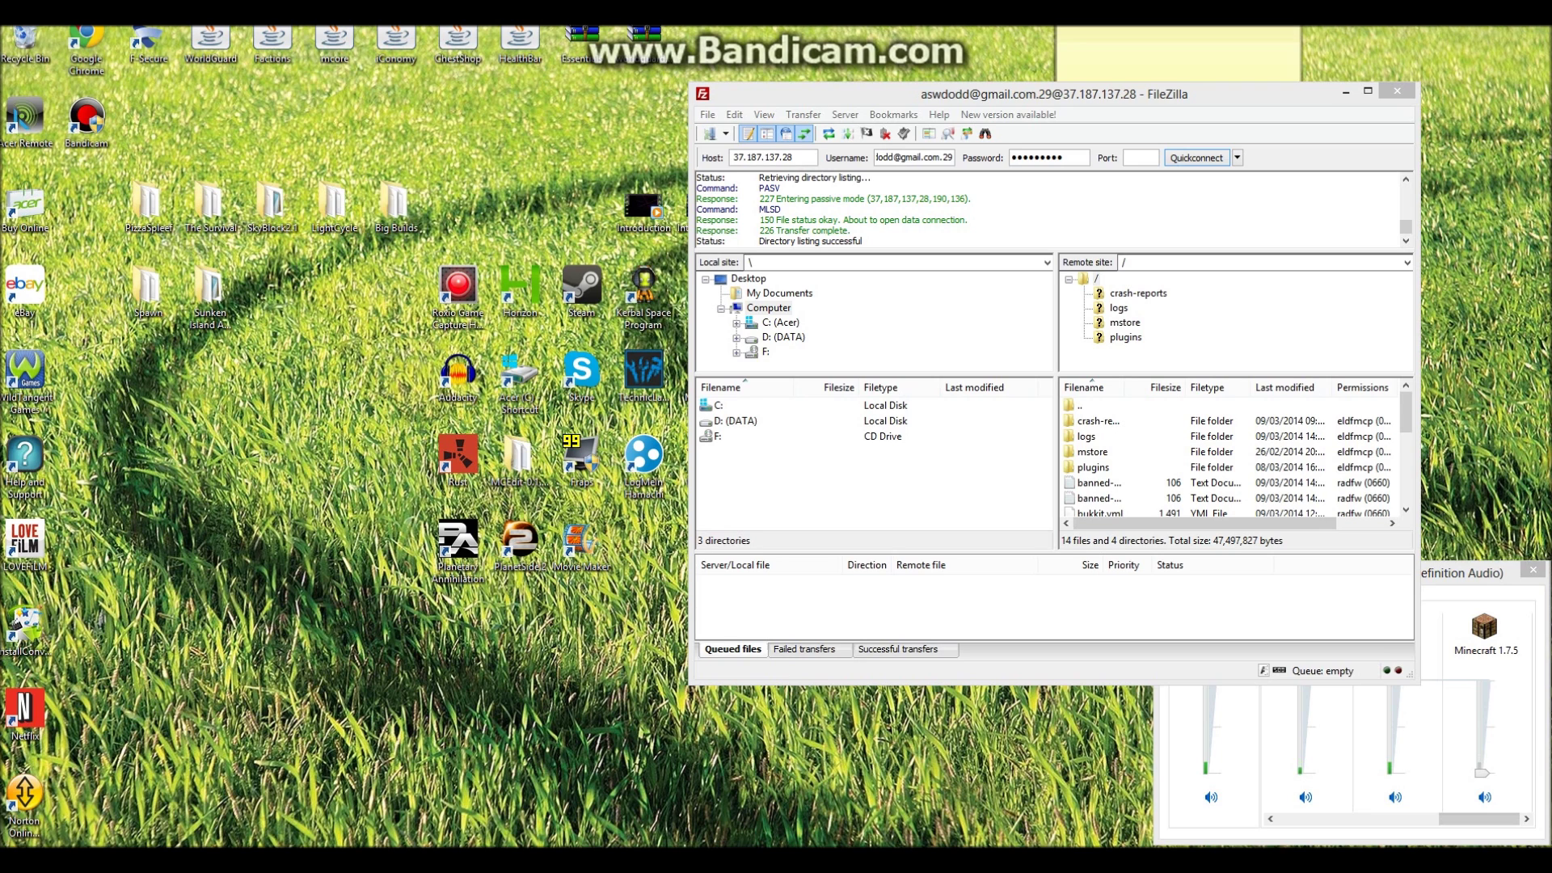
# Upload the PizzaSpleef map folder from the desktop to the server's root directory, and set its desktop copy apart from the other maps.
pyautogui.moveTo(148, 206); pyautogui.dragTo(1212, 477)
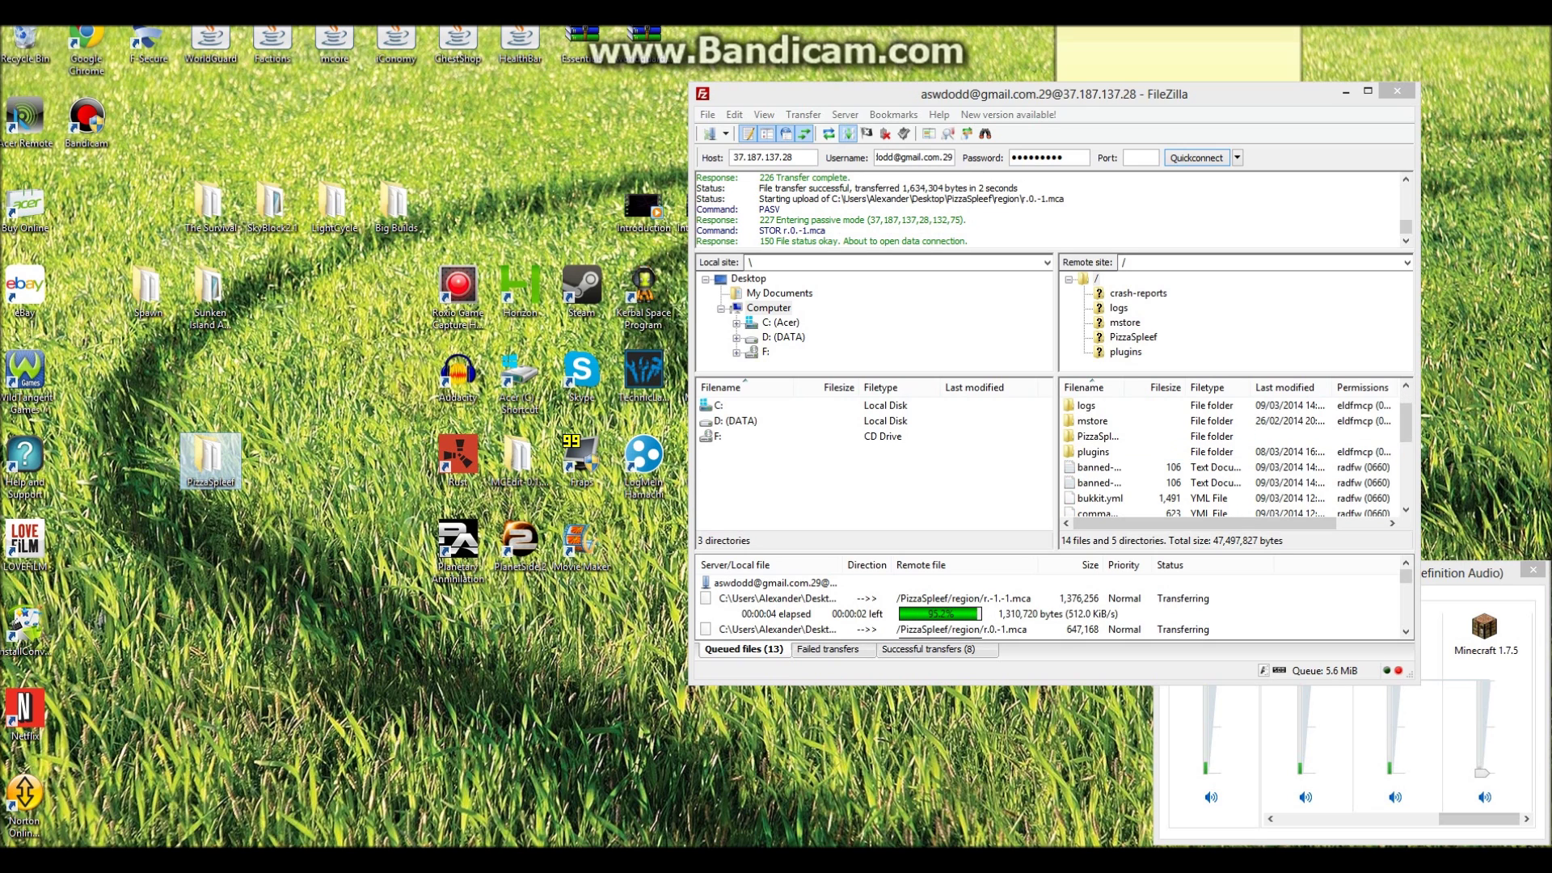
pyautogui.moveTo(441, 465); pyautogui.dragTo(210, 459)
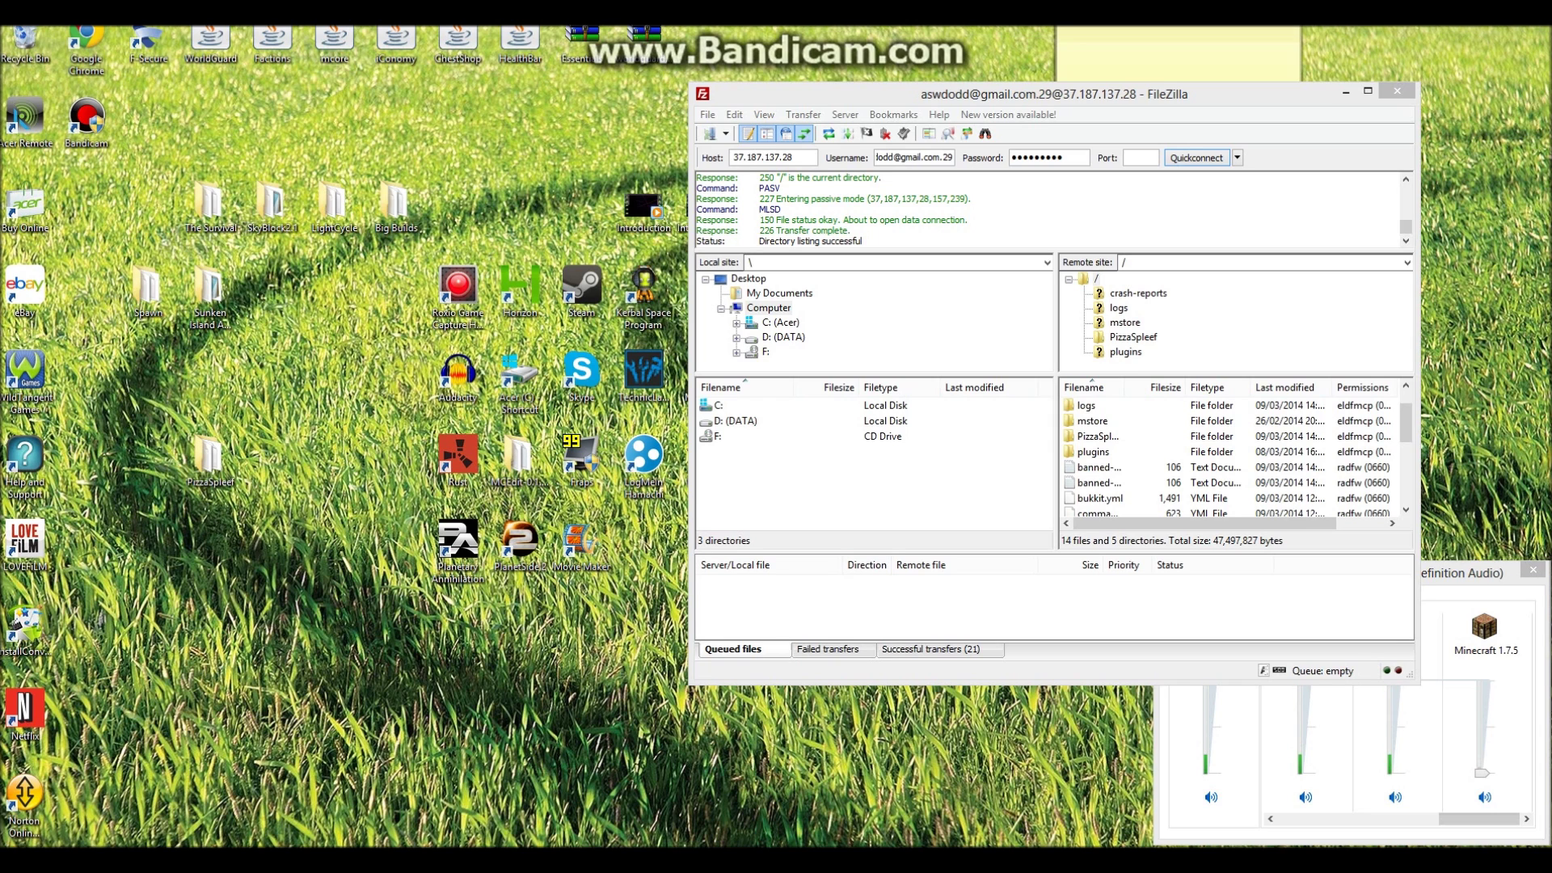
pyautogui.click(863, 240)
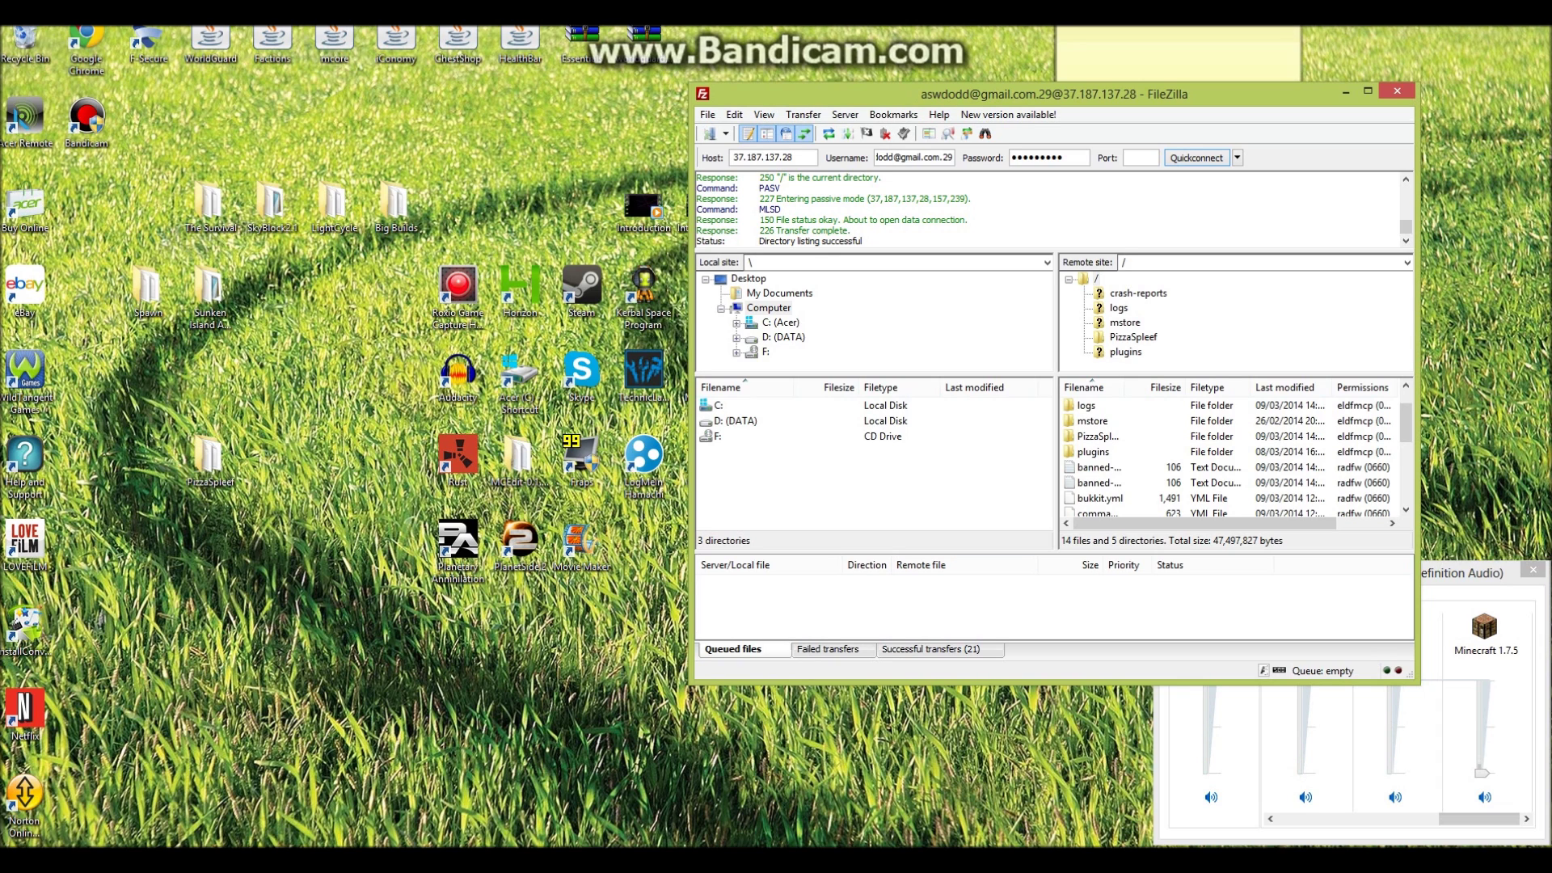
# Rename the uploaded PizzaSpleef folder on the server to world.
pyautogui.click(1097, 436)
pyautogui.press('F2')
pyautogui.write('world')
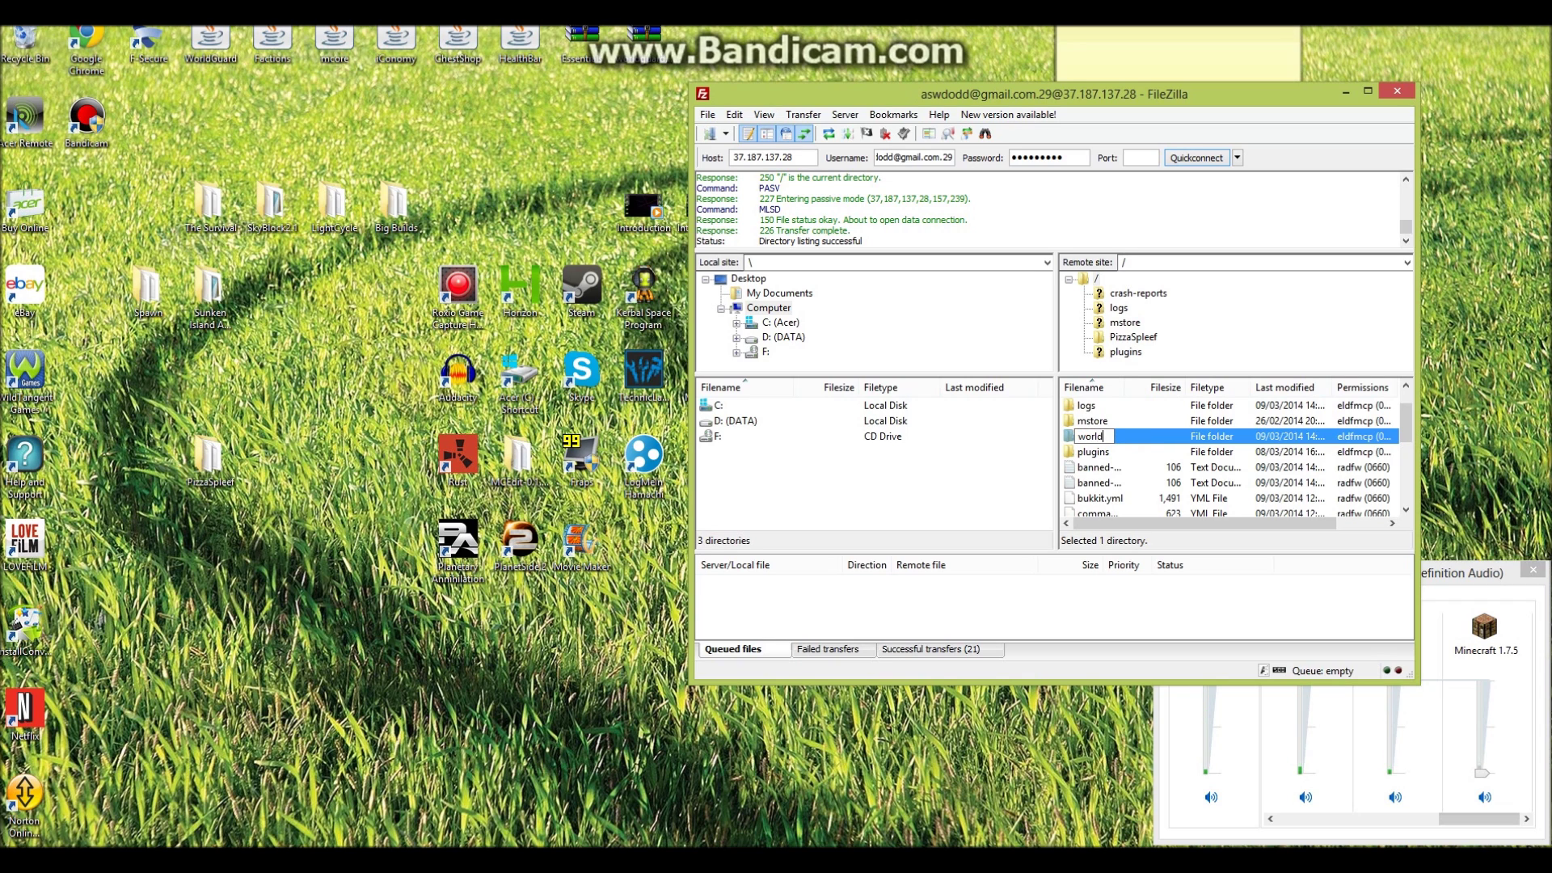
pyautogui.press('BackSpace')
pyautogui.press('BackSpace')
pyautogui.press('BackSpace')
pyautogui.press('BackSpace')
pyautogui.press('BackSpace')
pyautogui.write('Pizza Spleef')
pyautogui.press('BackSpace')
pyautogui.press('BackSpace')
pyautogui.press('BackSpace')
pyautogui.press('BackSpace')
pyautogui.press('BackSpace')
pyautogui.press('BackSpace')
pyautogui.press('BackSpace')
pyautogui.press('BackSpace')
pyautogui.press('BackSpace')
pyautogui.press('BackSpace')
pyautogui.press('BackSpace')
pyautogui.write('ld')
pyautogui.press('Return')
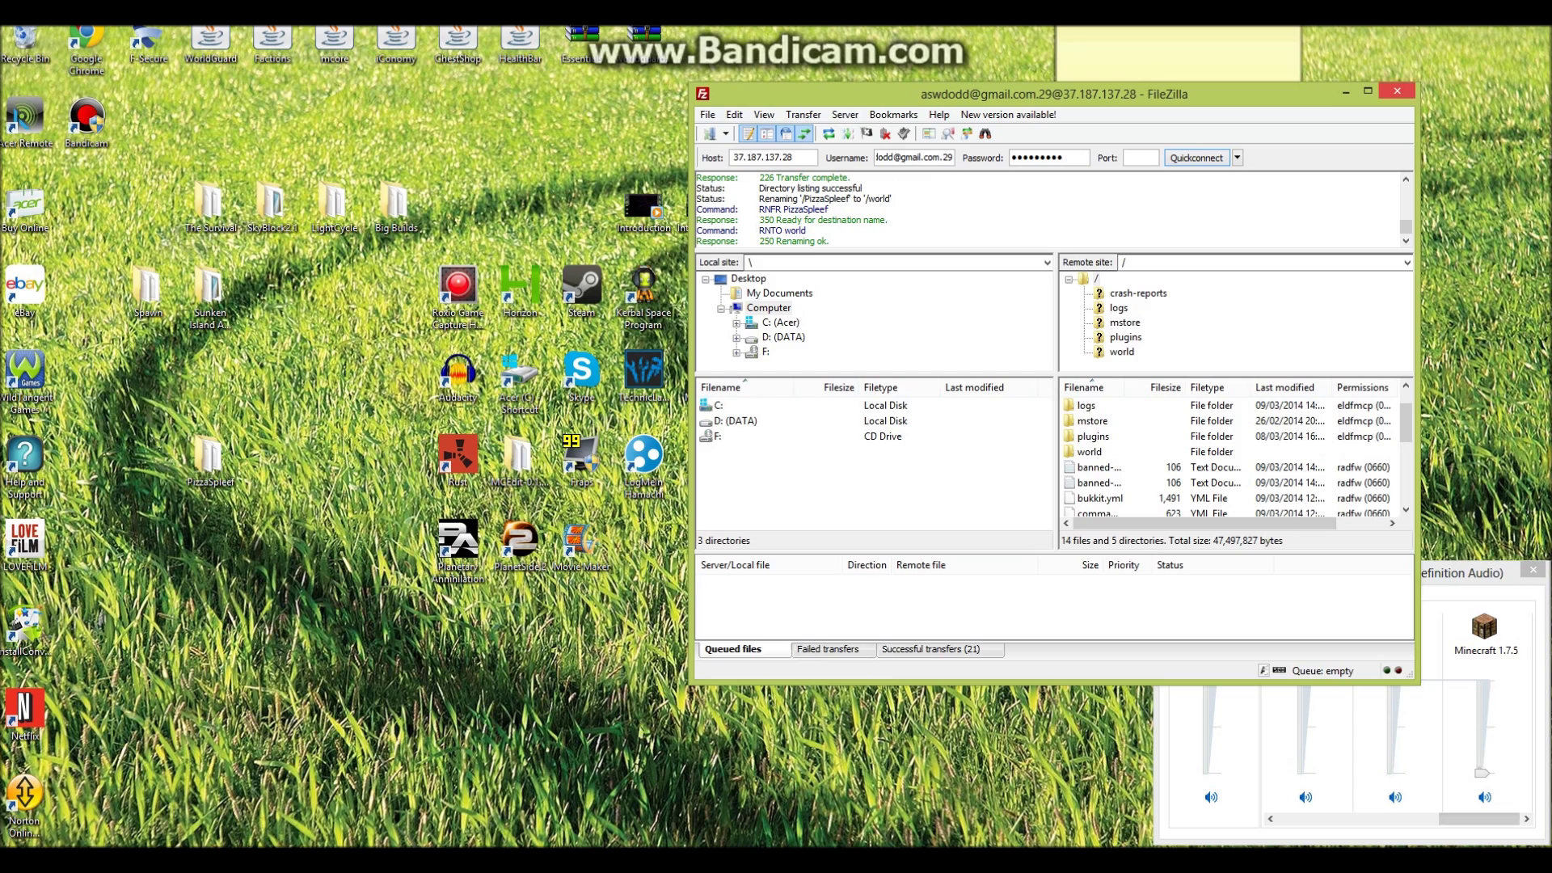
# Close FileZilla, return to the server's overview page in Multicraft, and restart the server with the new world.
pyautogui.hotkey('alt', 'F4')
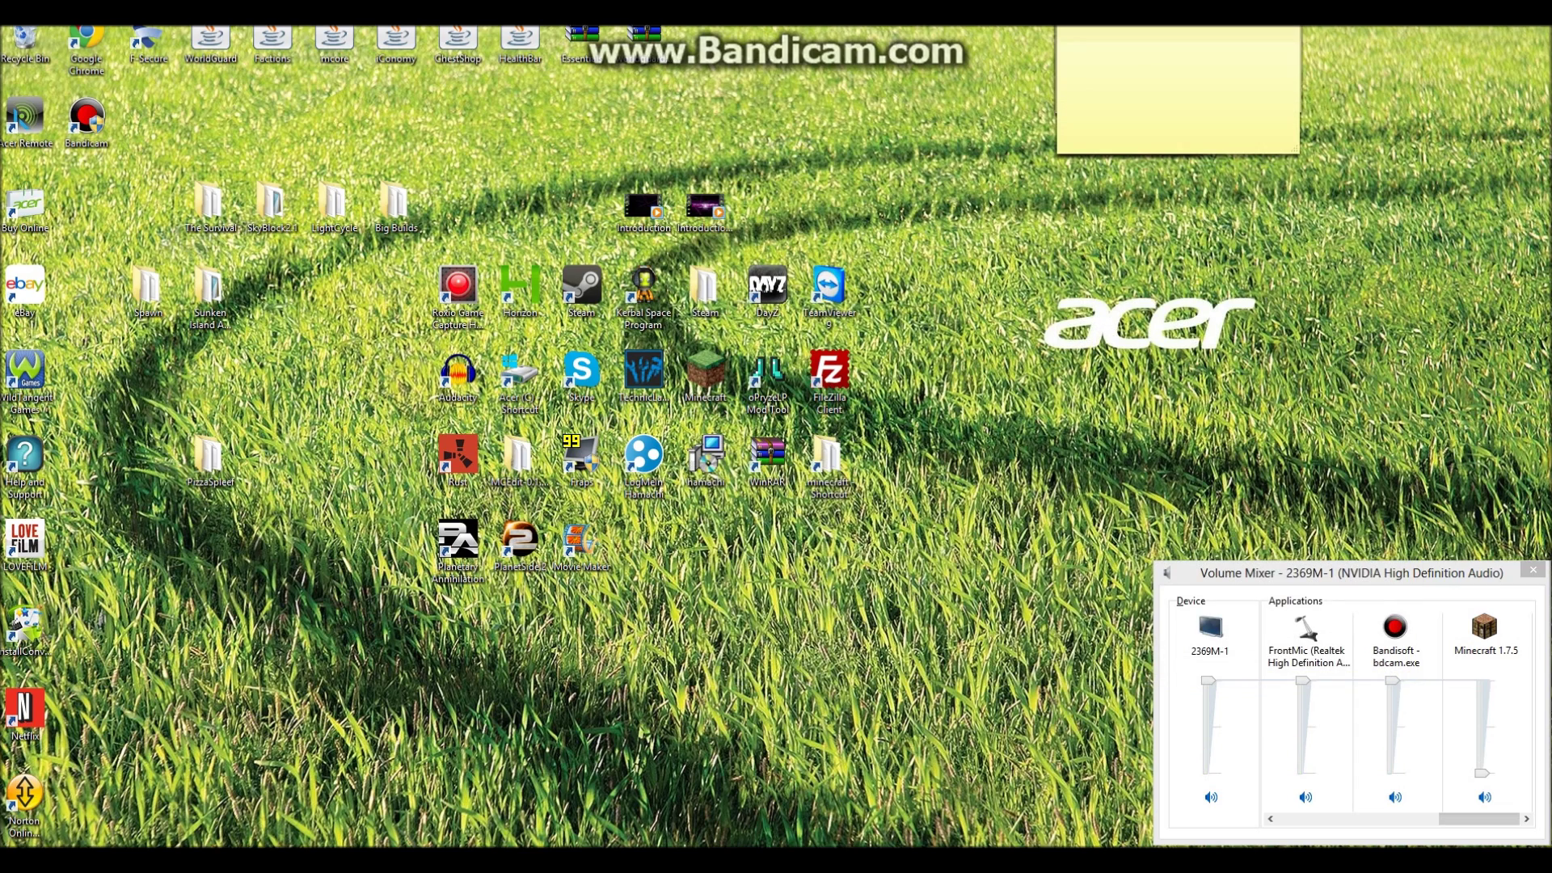
pyautogui.hotkey('alt', 'Tab')
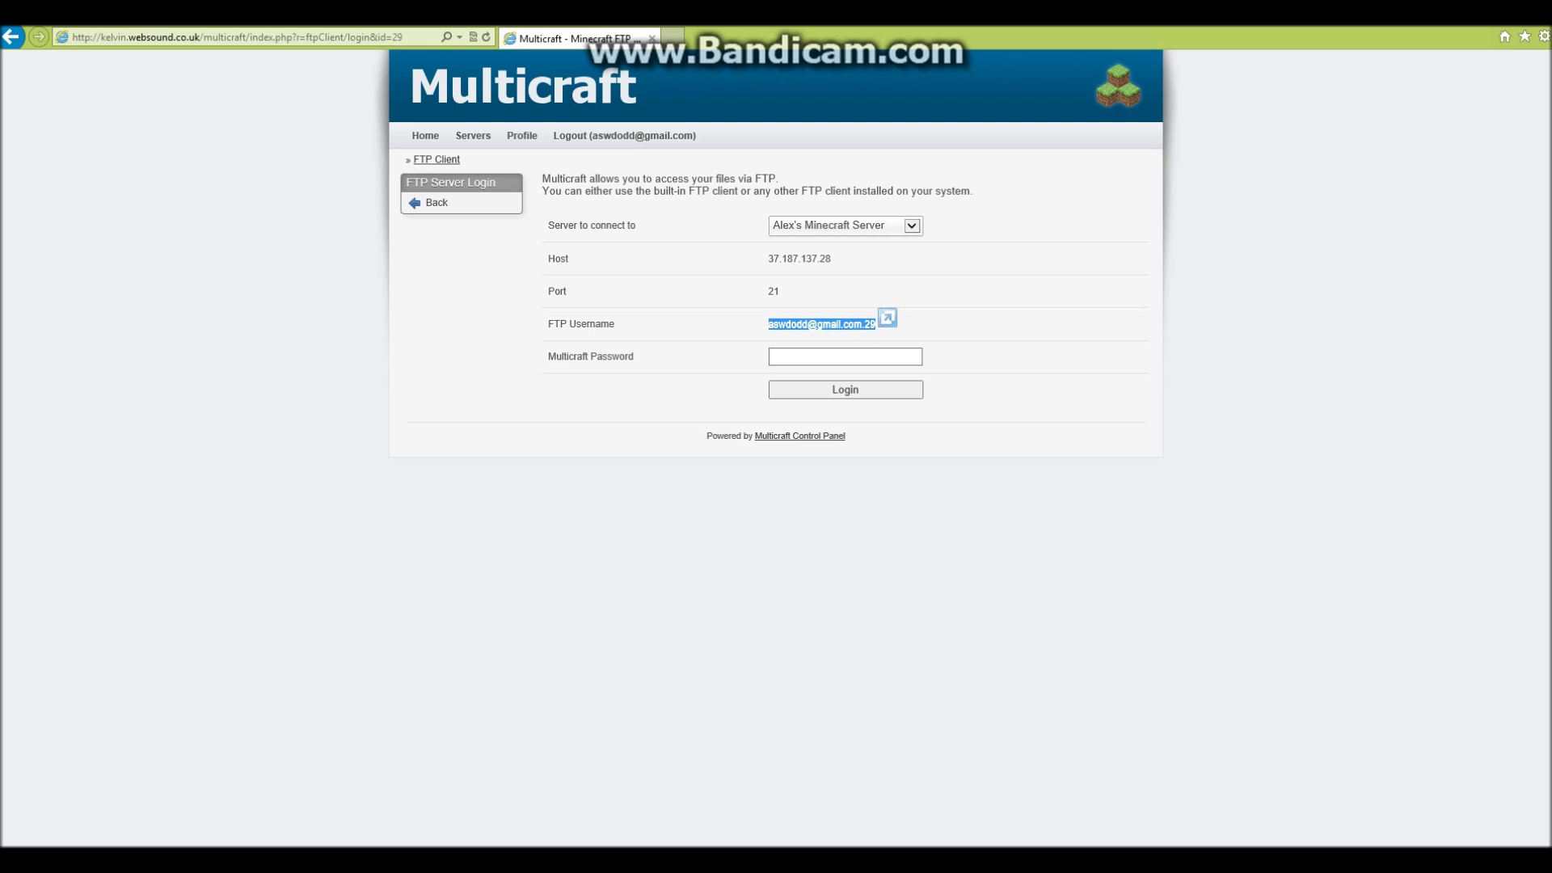
pyautogui.click(432, 202)
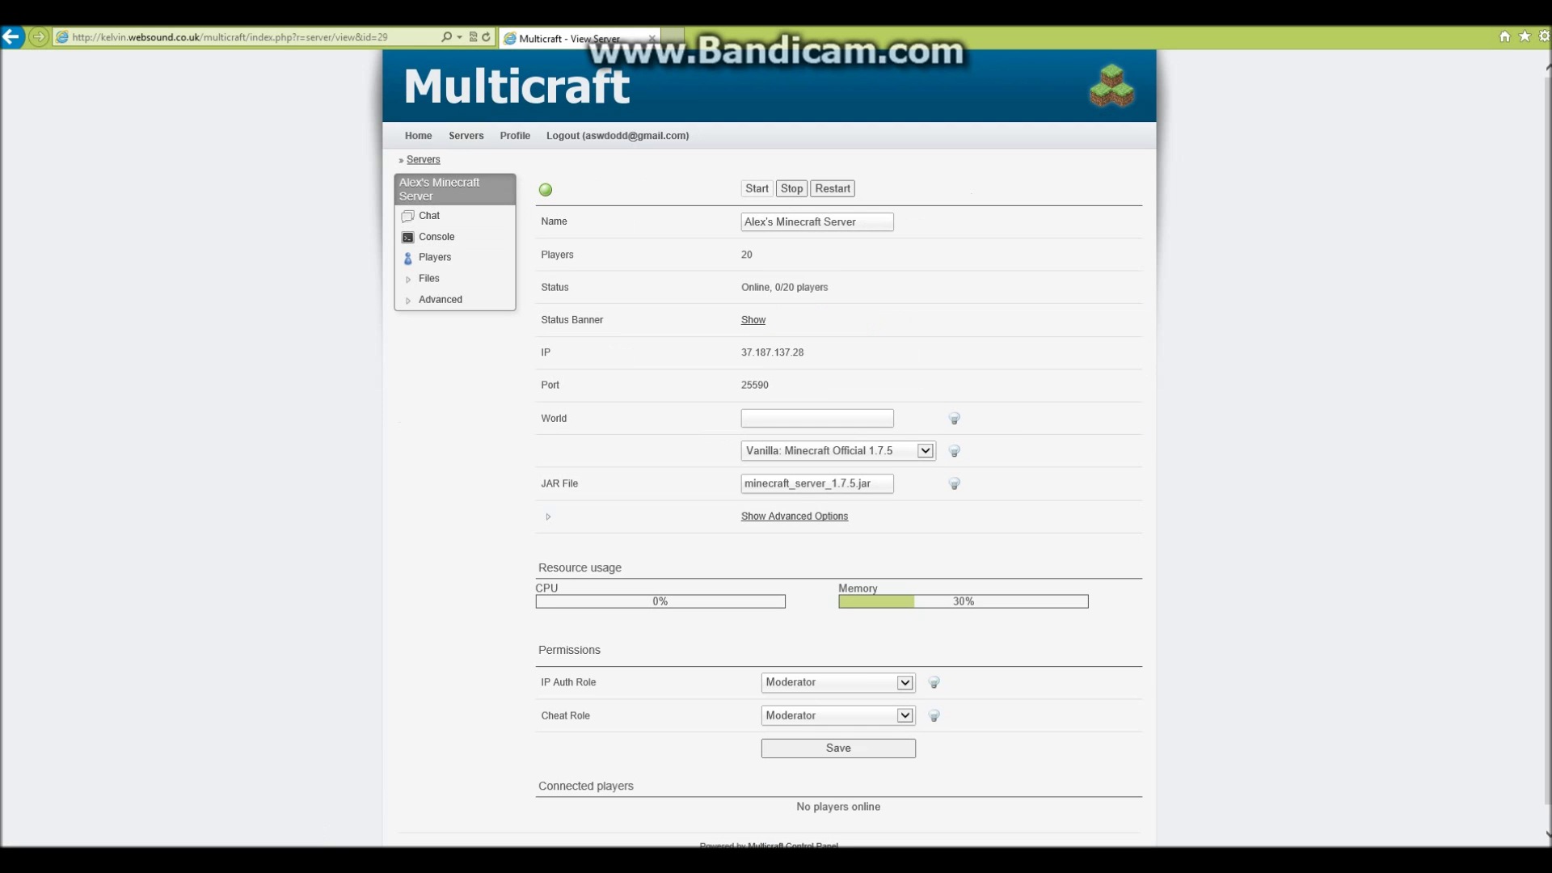
pyautogui.moveTo(741, 287); pyautogui.dragTo(829, 287)
pyautogui.click(829, 288)
pyautogui.moveTo(953, 418)
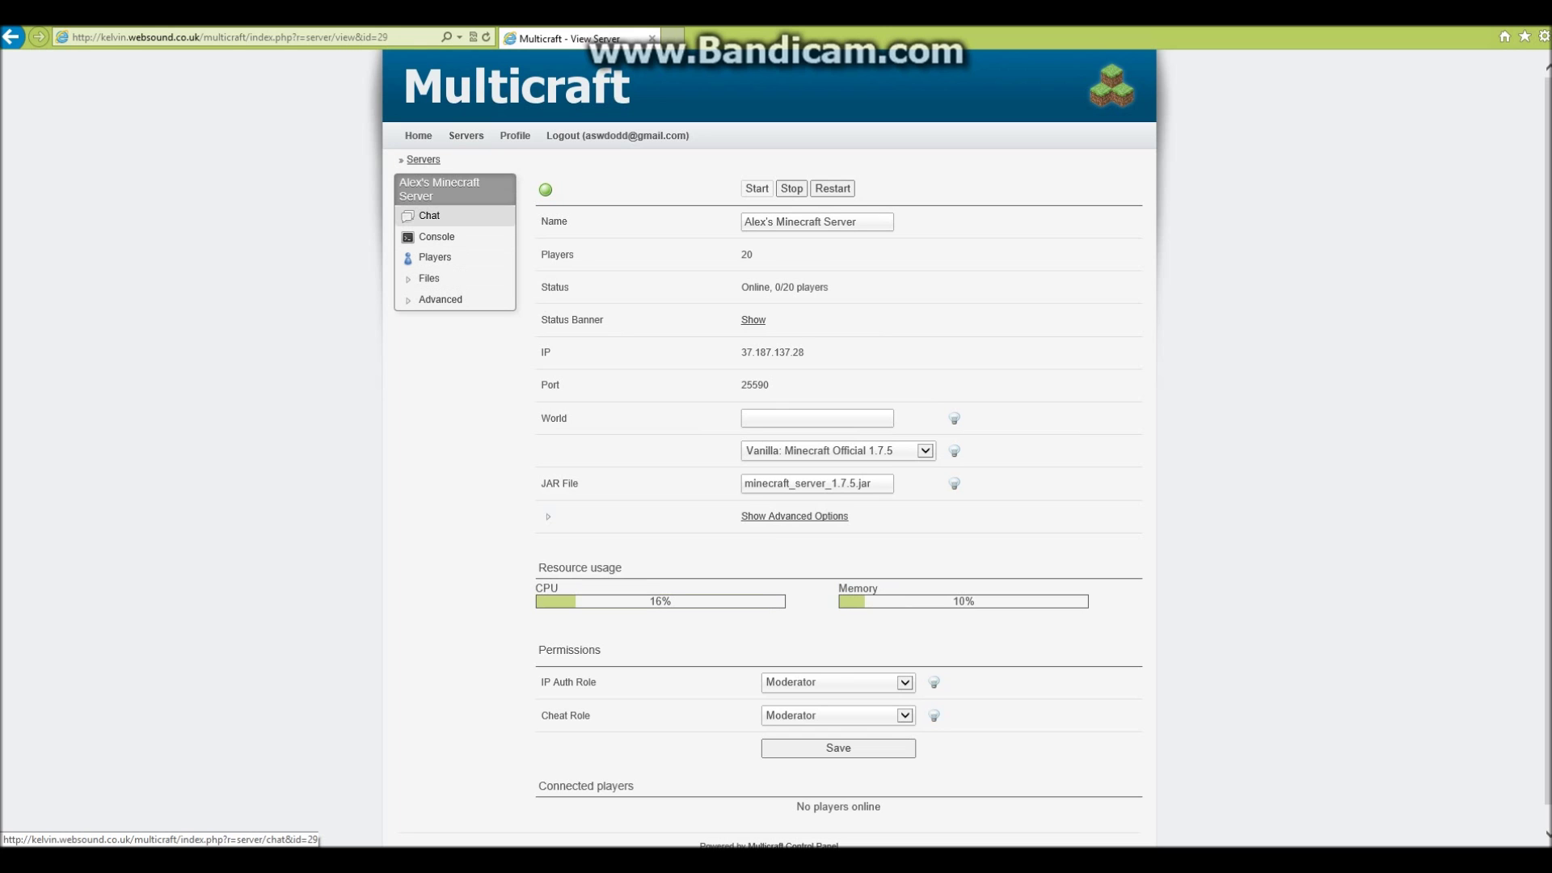
# Open the server console and review the log entries for the latest restart.
pyautogui.click(433, 236)
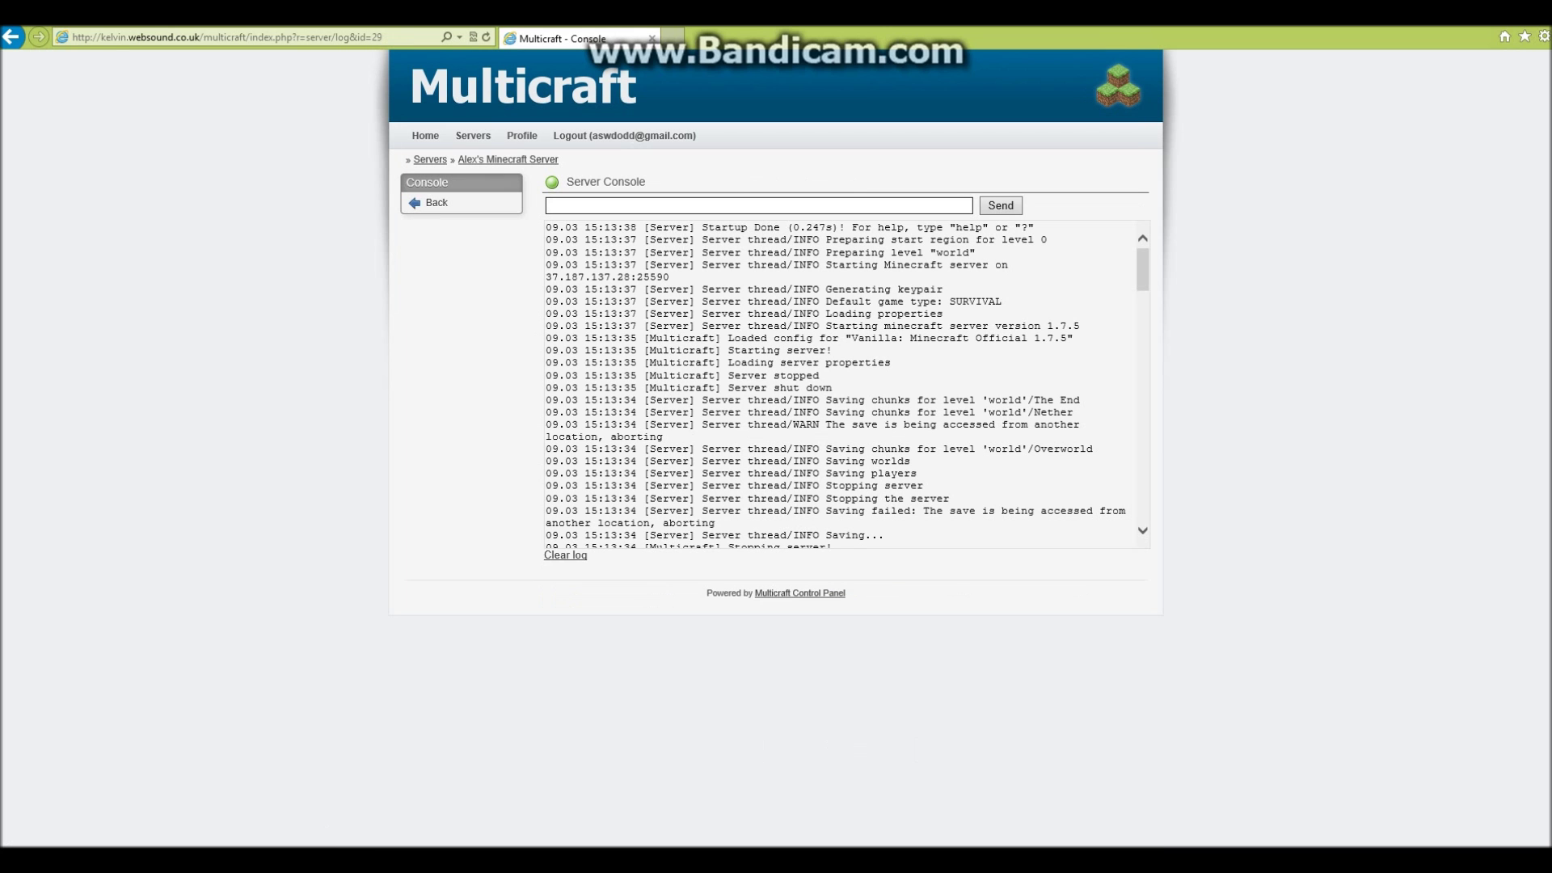
pyautogui.moveTo(1142, 269); pyautogui.dragTo(1142, 310)
pyautogui.scroll(-2, 840, 384)
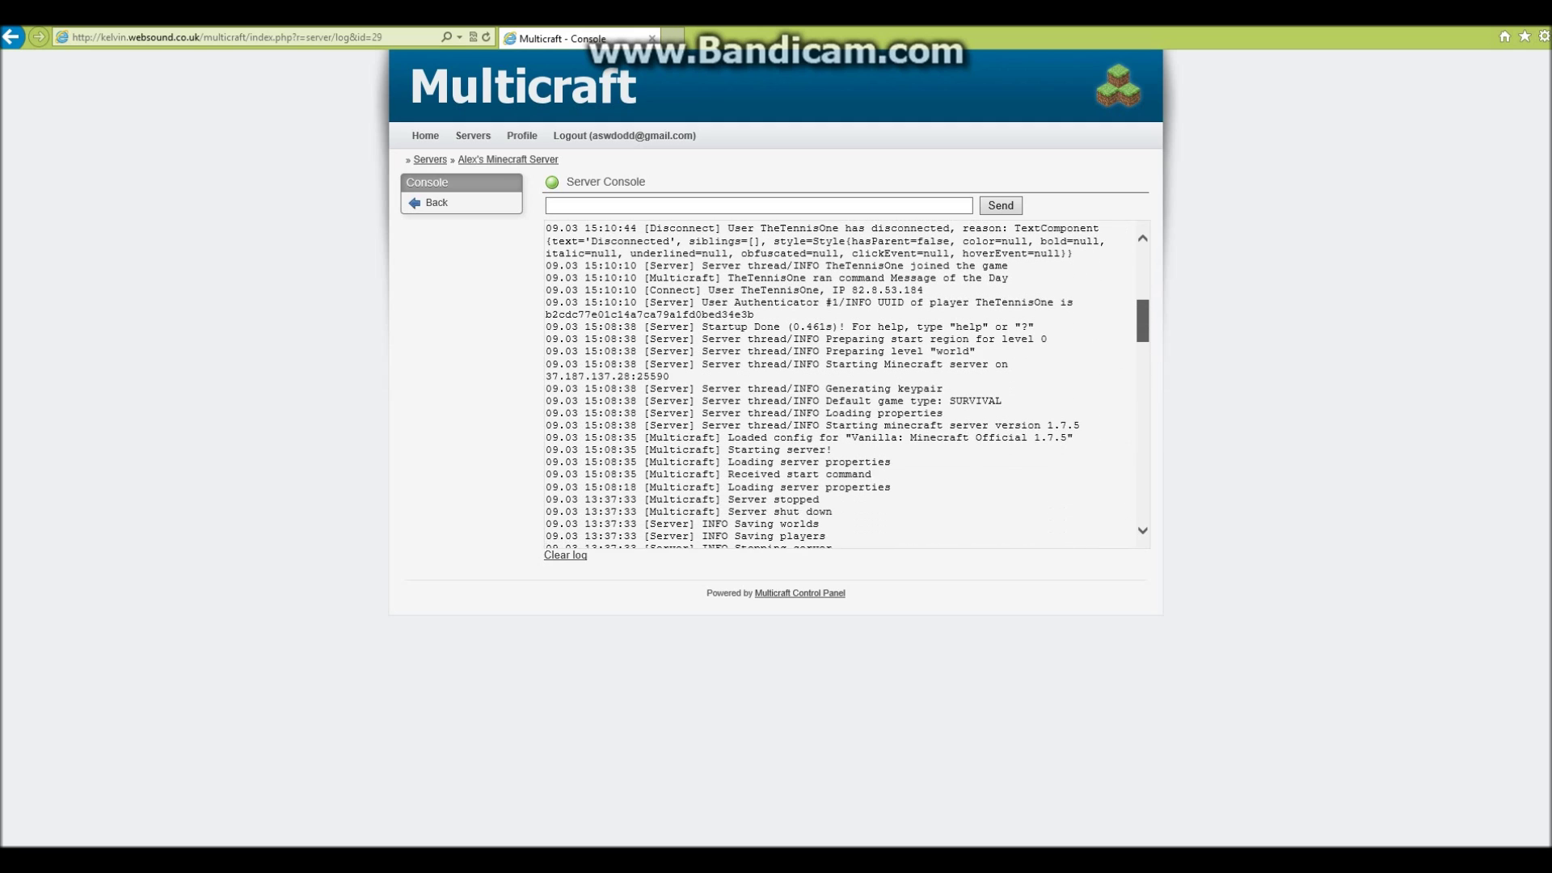
pyautogui.scroll(3, 840, 384)
pyautogui.scroll(5, 840, 384)
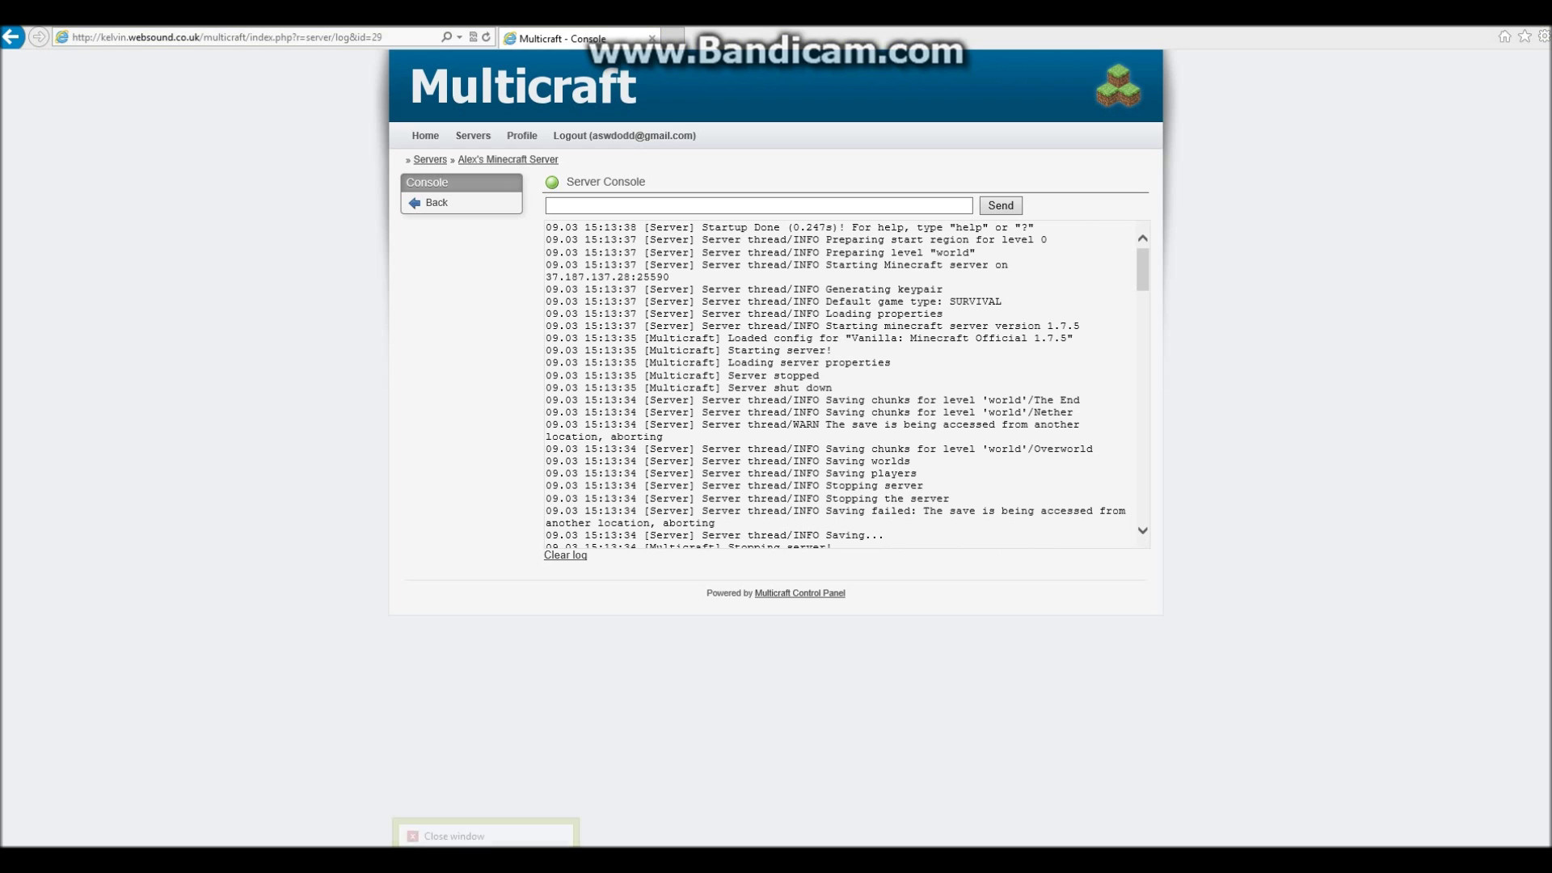
# Switch to Minecraft, join My server from the multiplayer list, and move the game window clear of the console page.
pyautogui.click(485, 826)
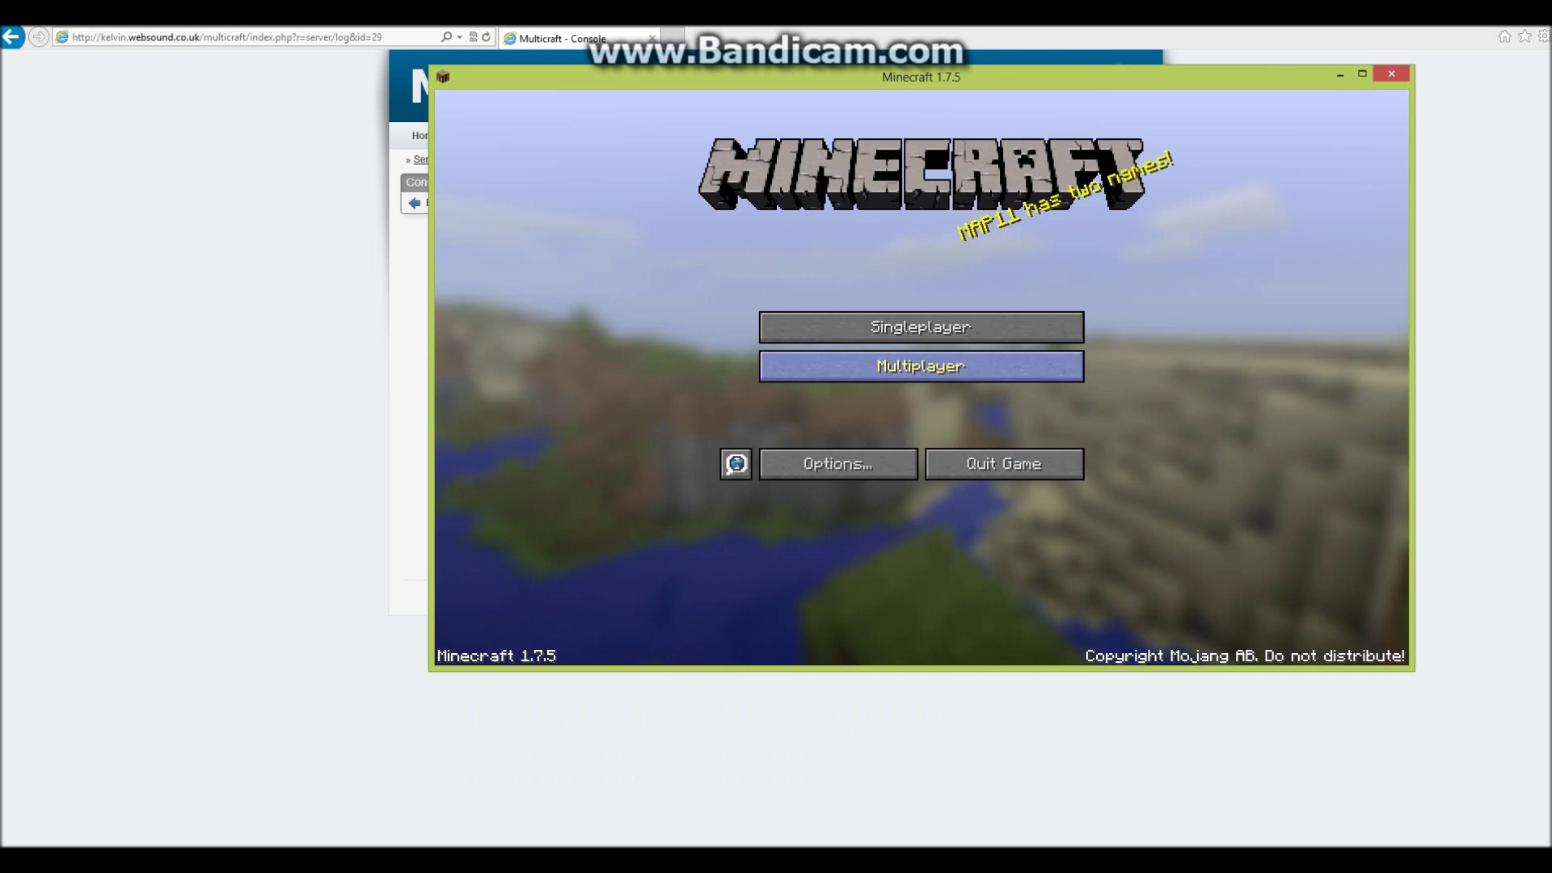
pyautogui.click(919, 366)
pyautogui.scroll(-10, 928, 351)
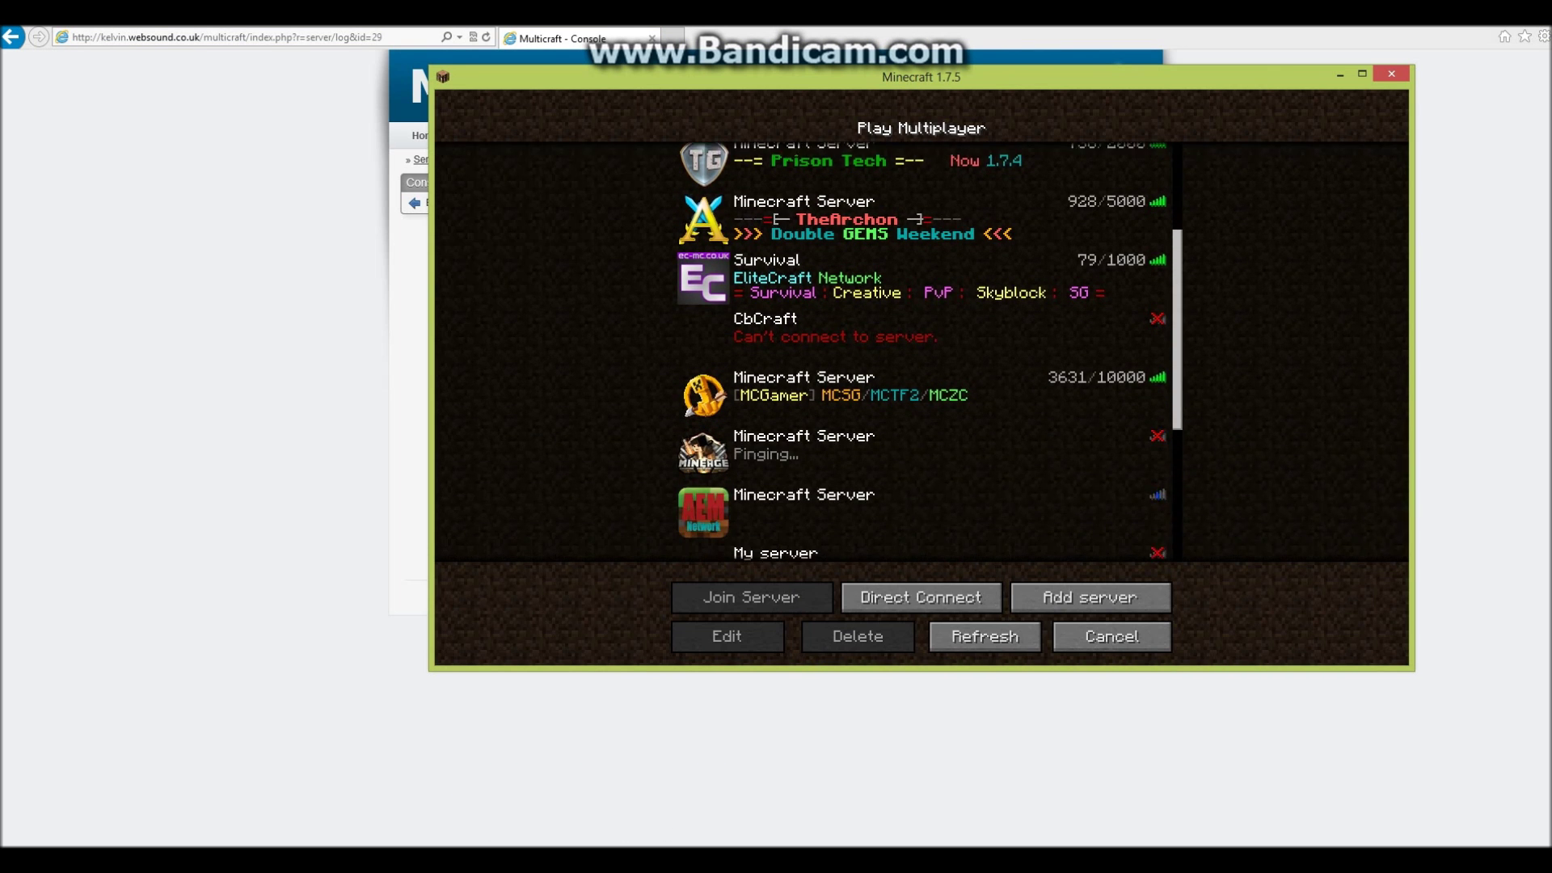
pyautogui.click(920, 294)
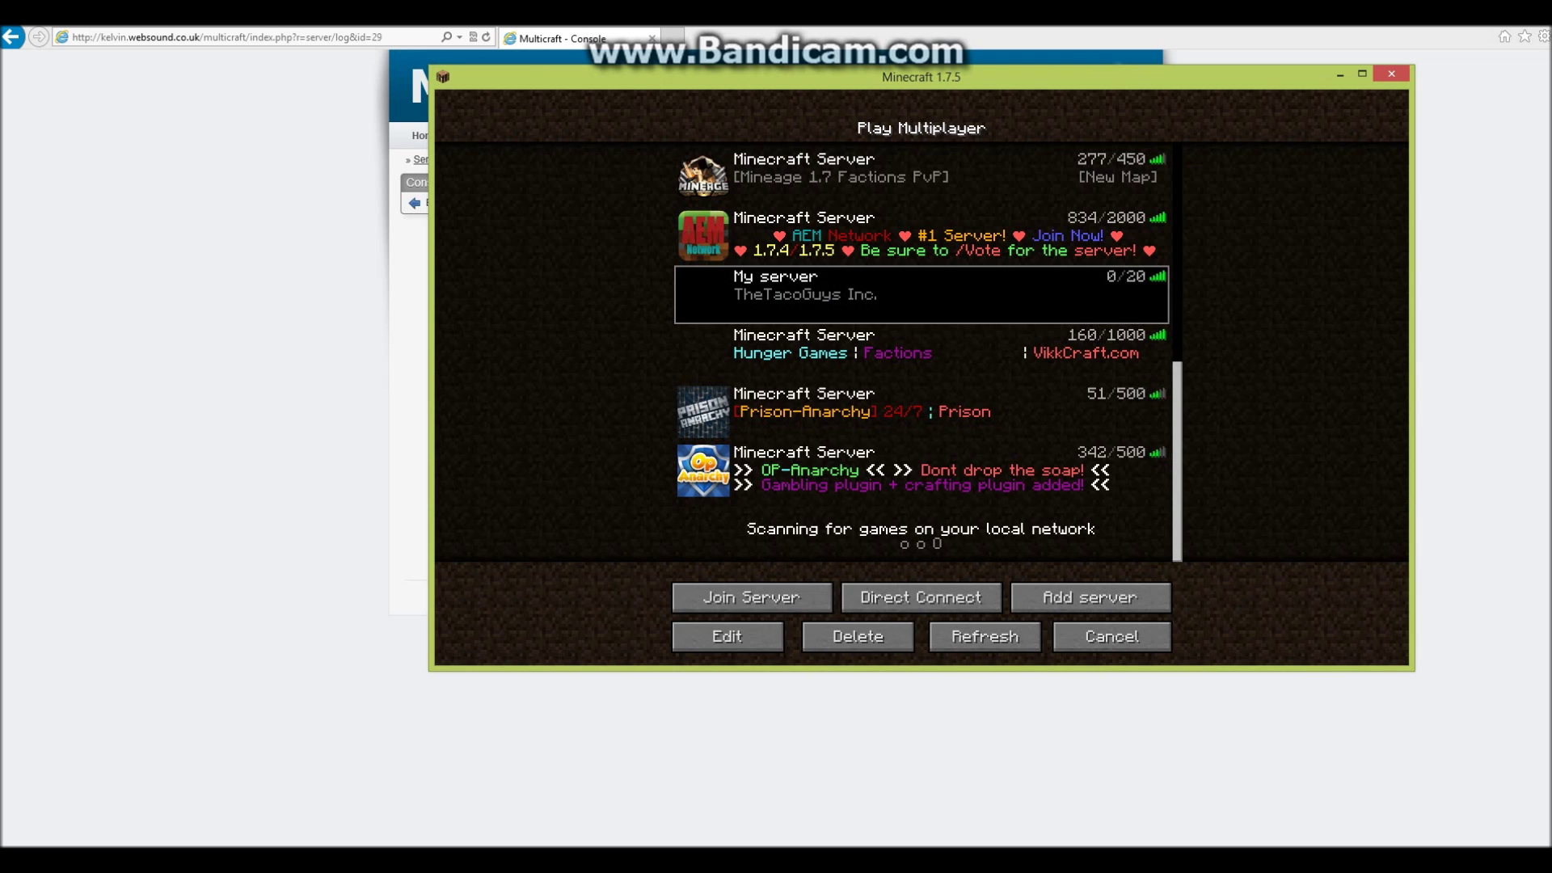
pyautogui.click(751, 597)
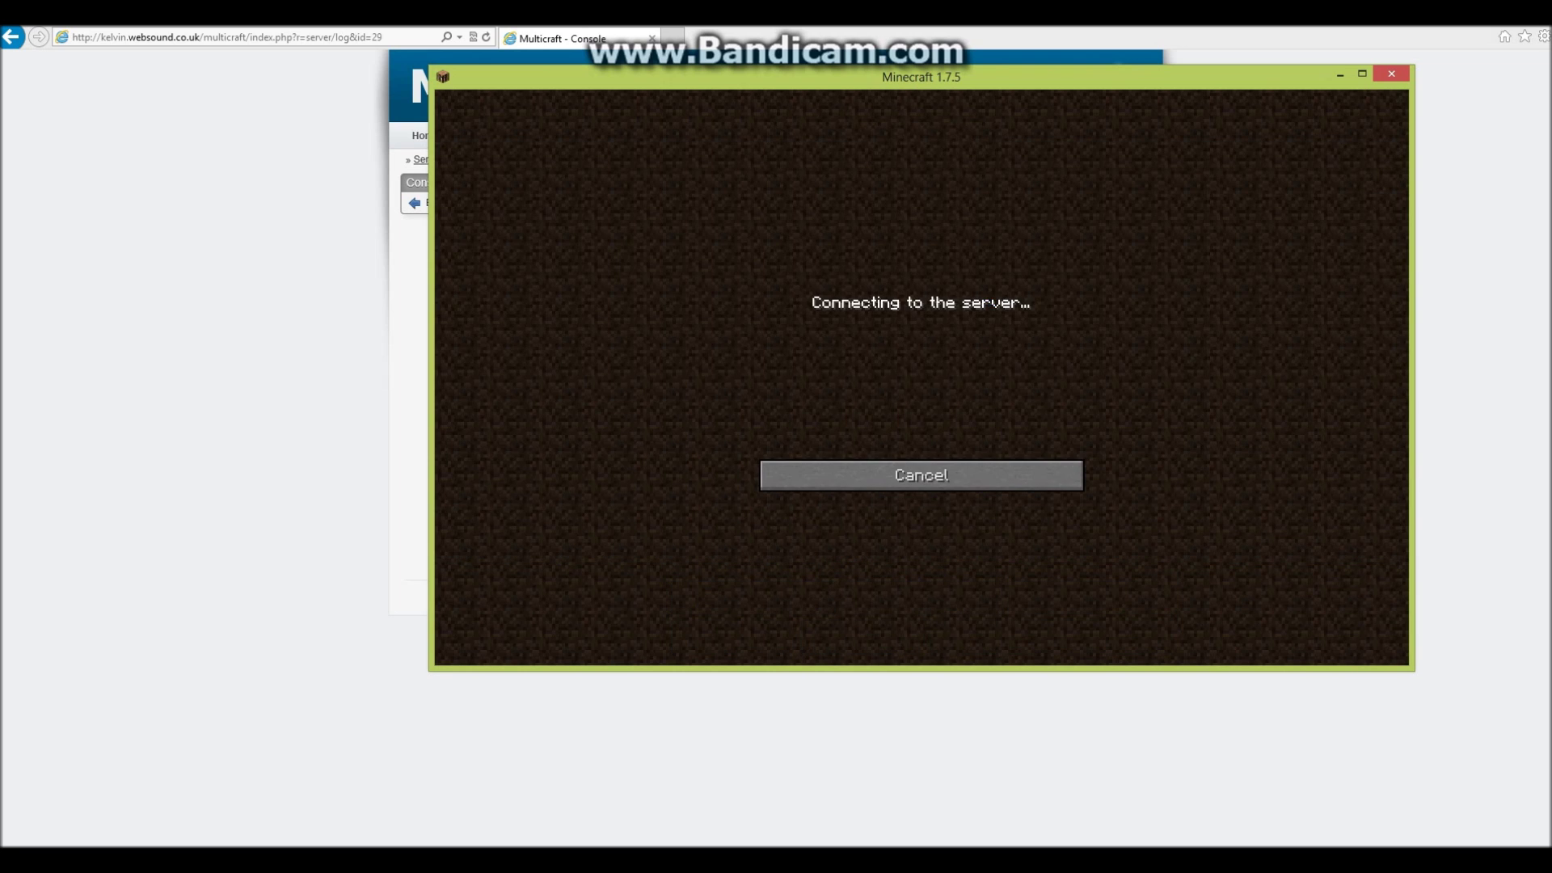
pyautogui.moveTo(919, 77); pyautogui.dragTo(563, 48)
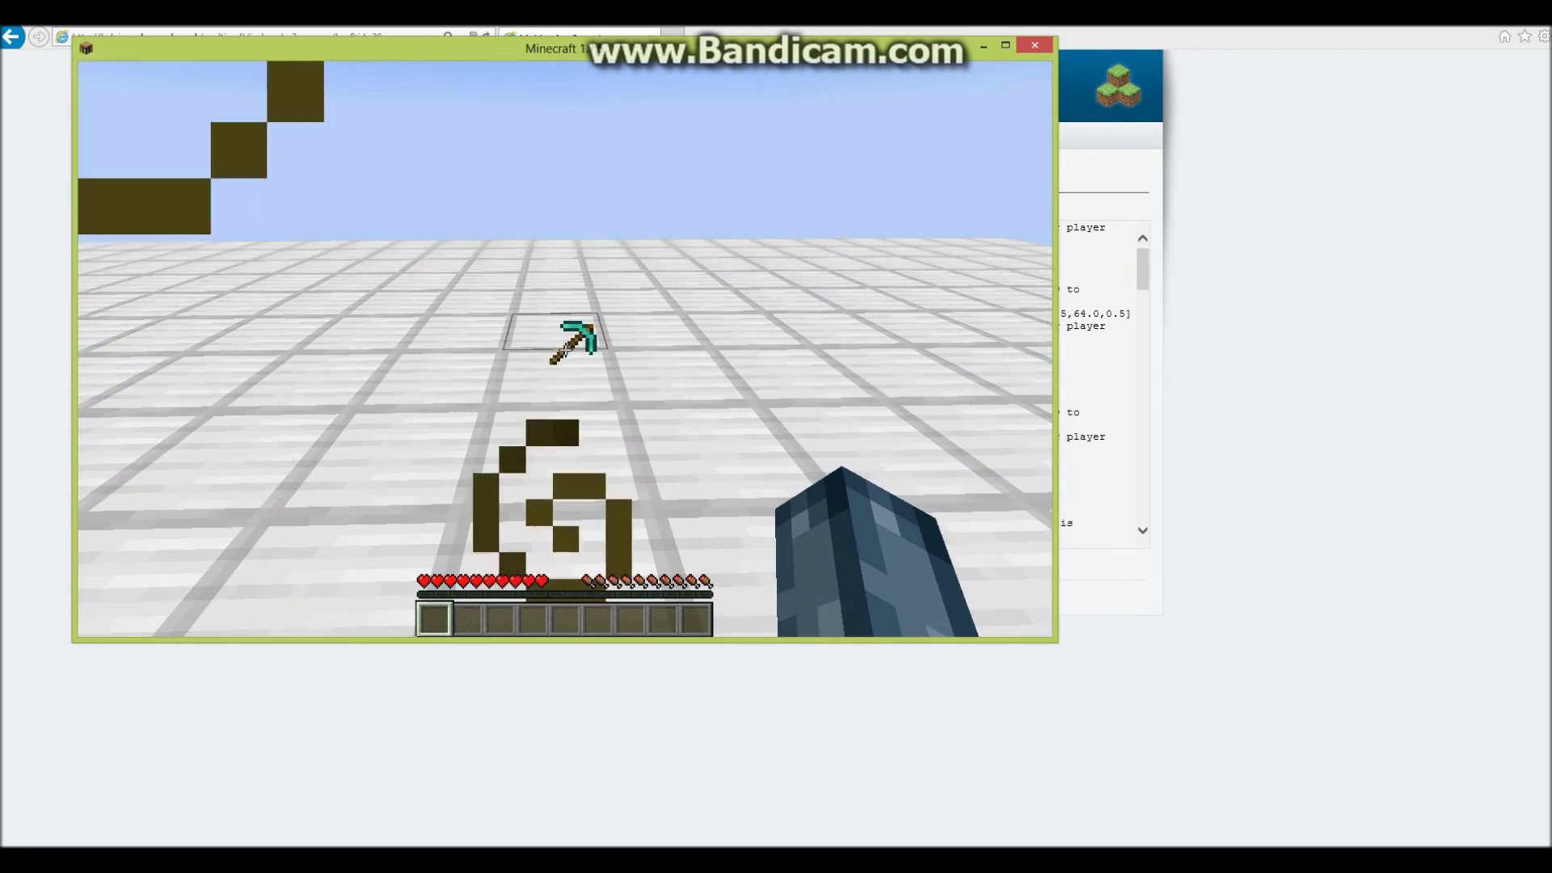
# Explore the map's spawn platform, examining the inventory, the command block structures and the pizza arena.
pyautogui.press('w')
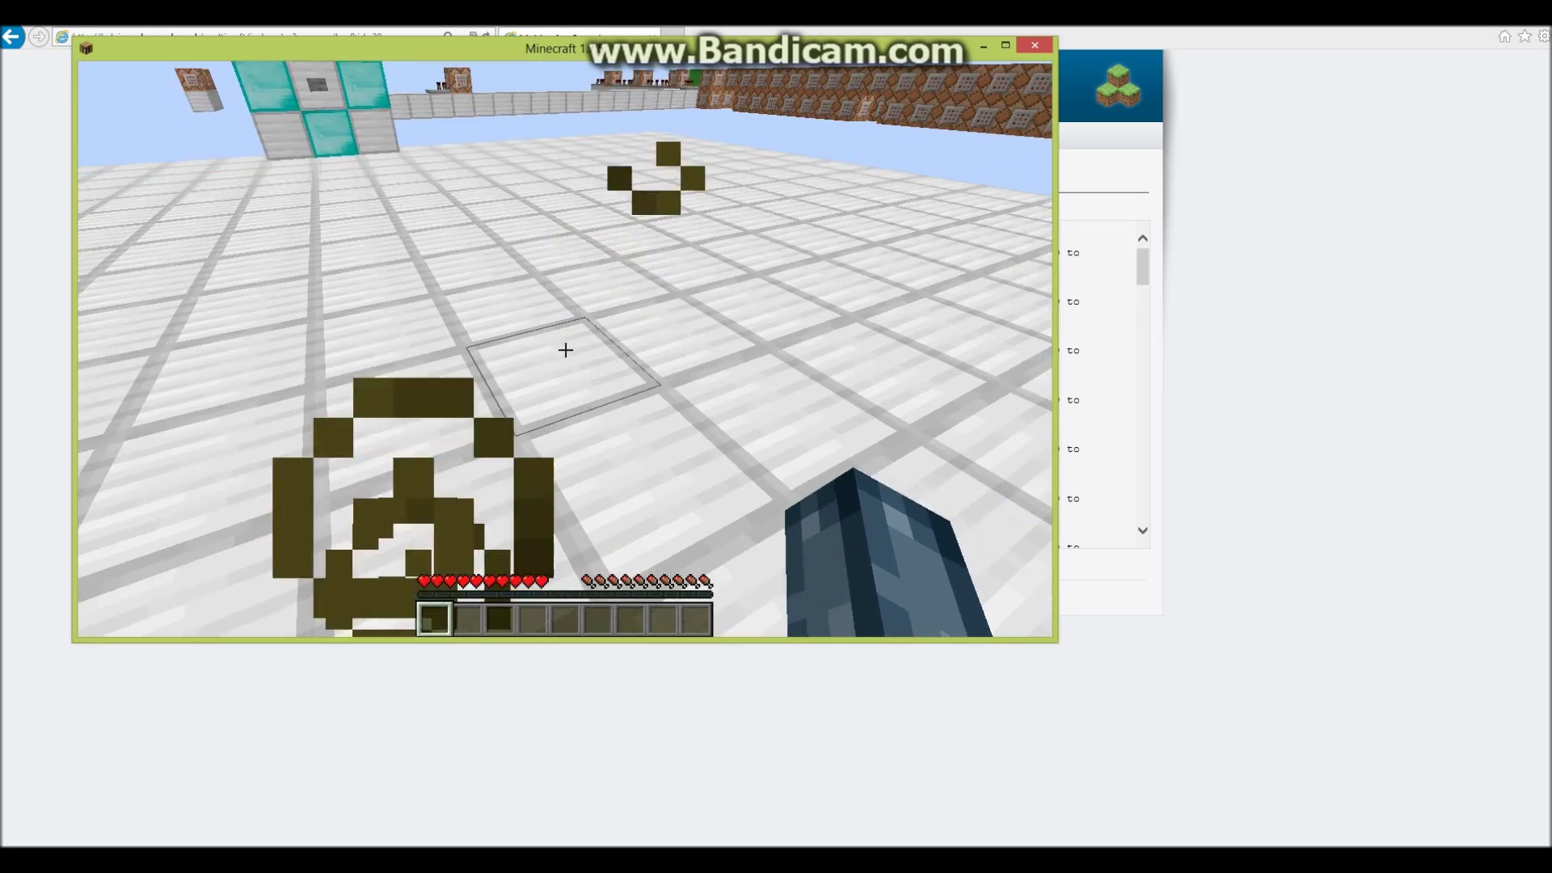
pyautogui.press('e')
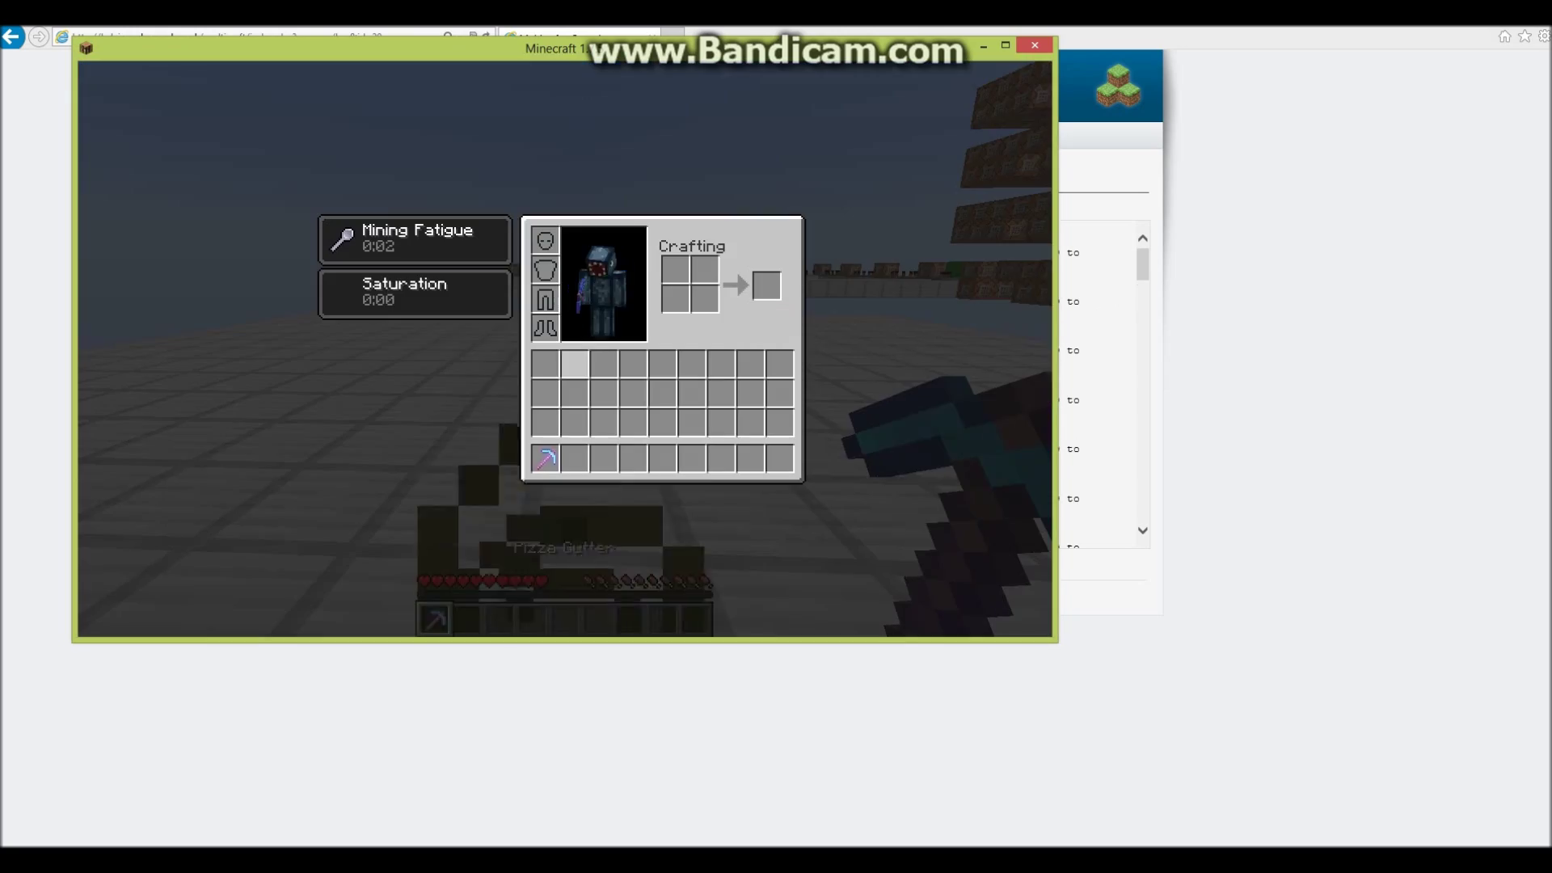
pyautogui.press('e')
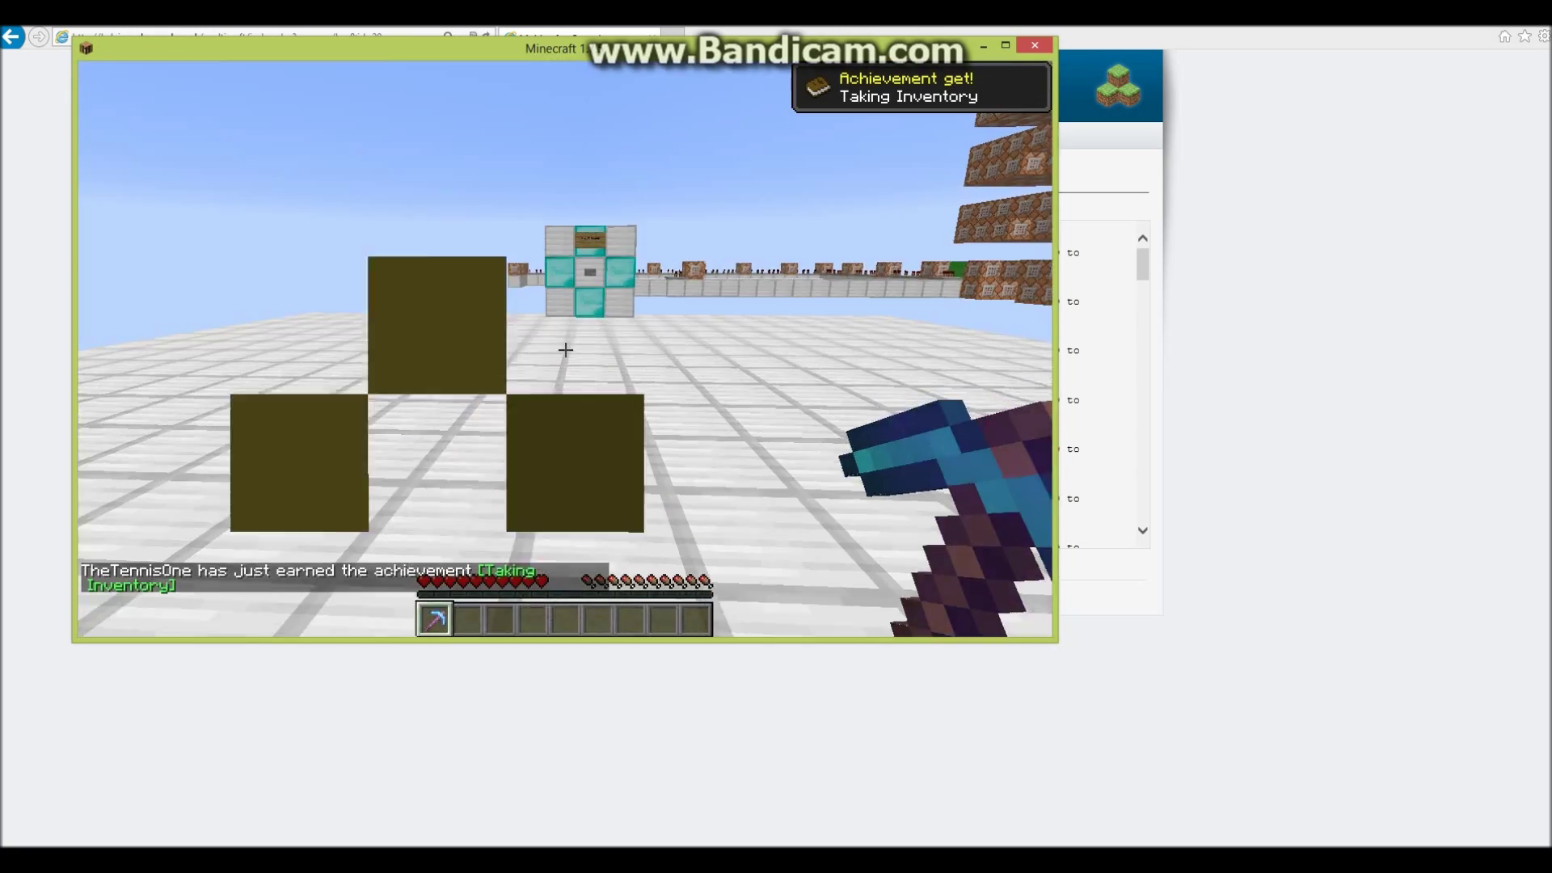
pyautogui.press('w')
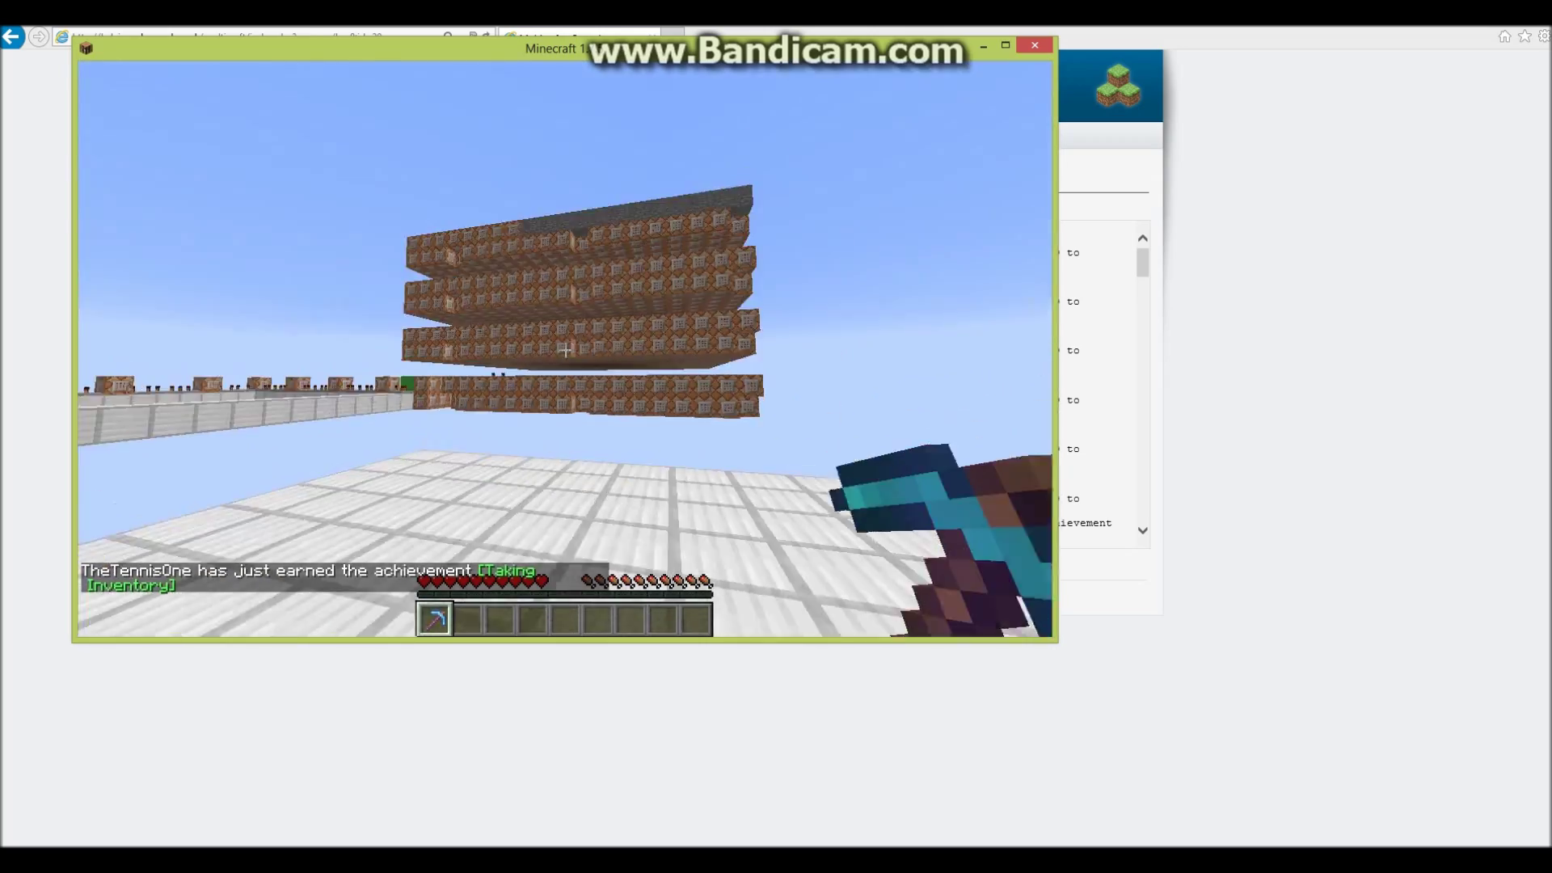
pyautogui.press('w')
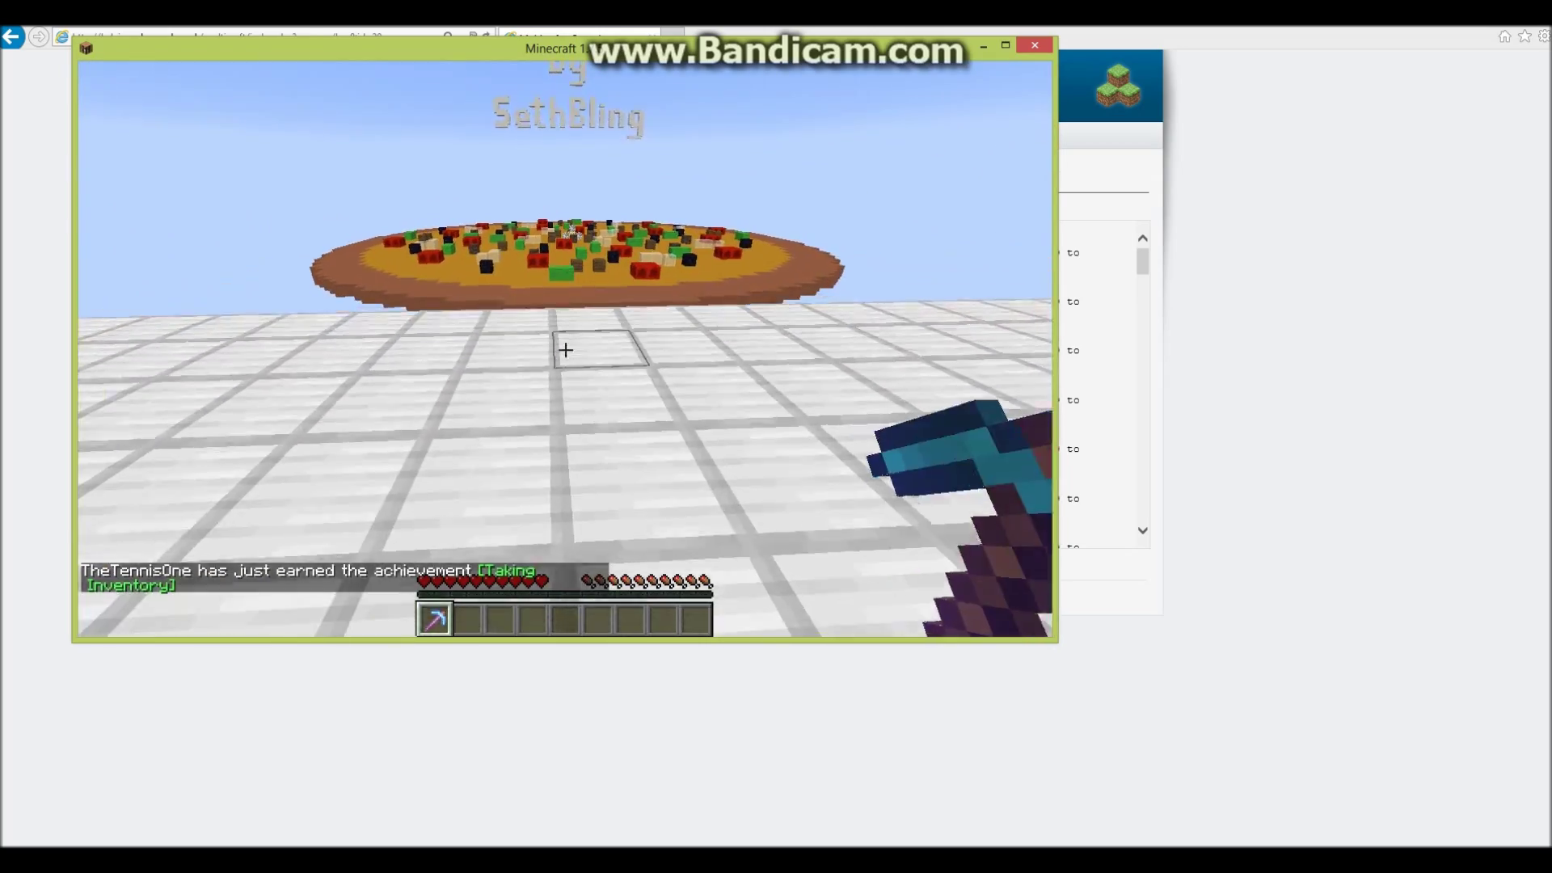
pyautogui.press('w')
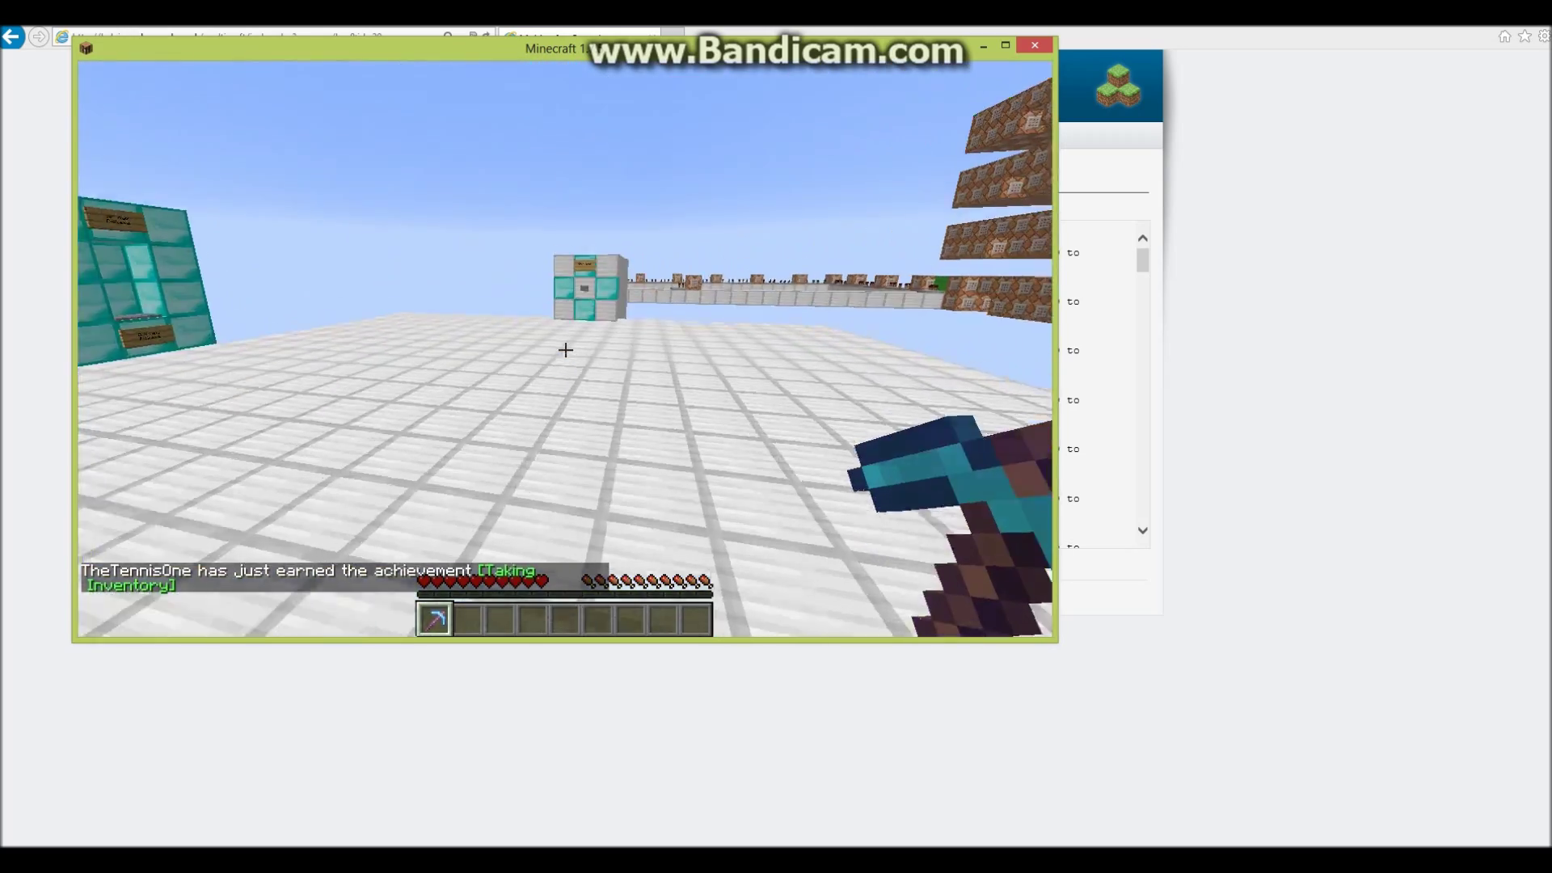
# Start a Pizza Spleef round at the Start Game sign and walk around the platform during the countdown.
pyautogui.press('w')
pyautogui.rightClick(565, 349)
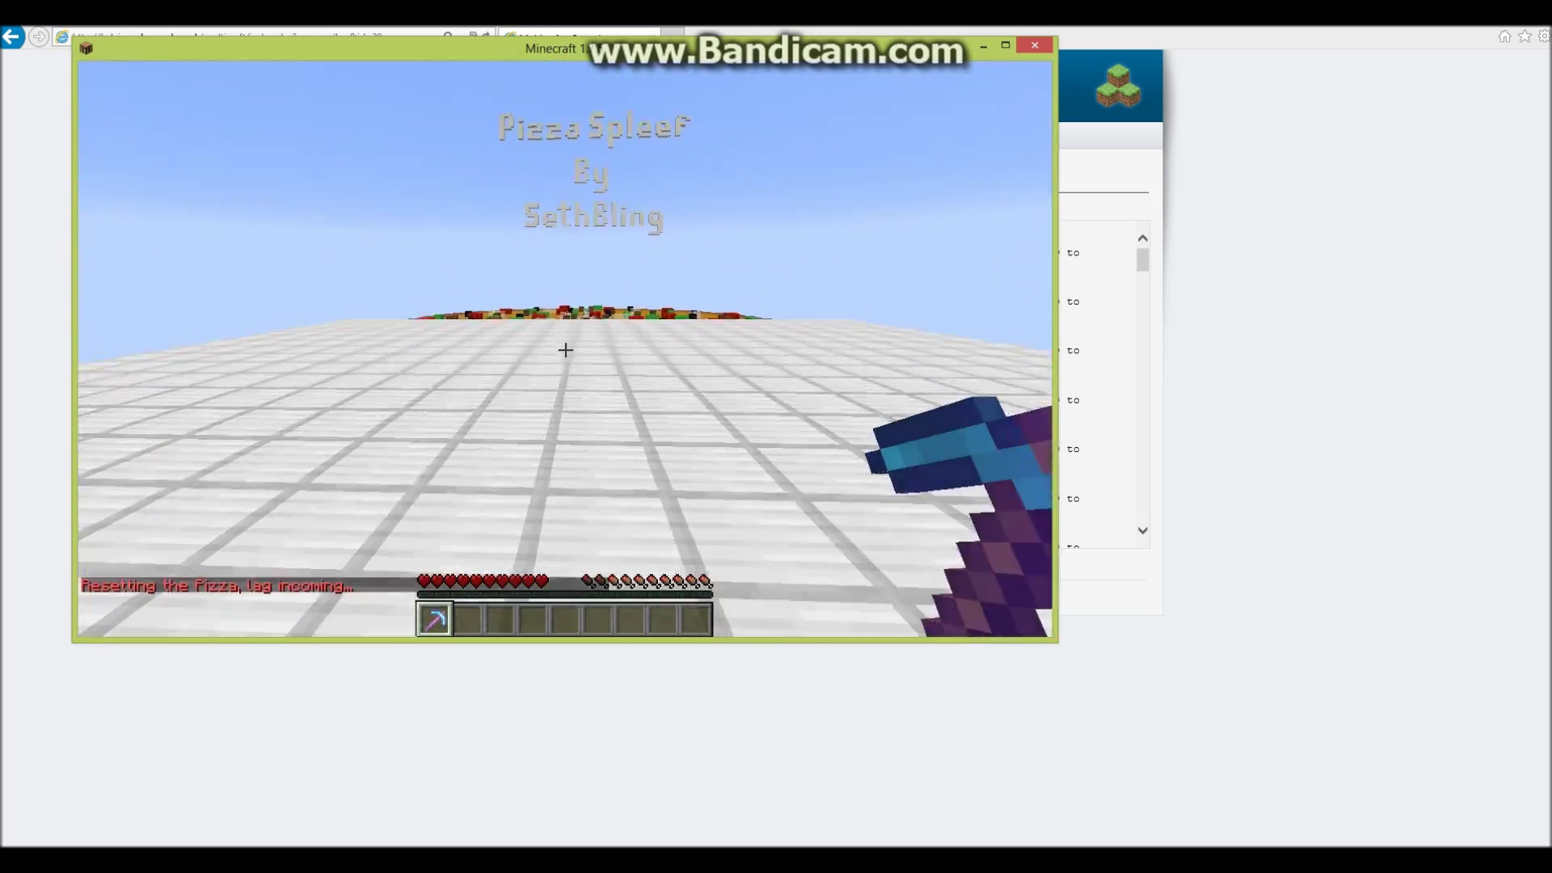
pyautogui.press('w')
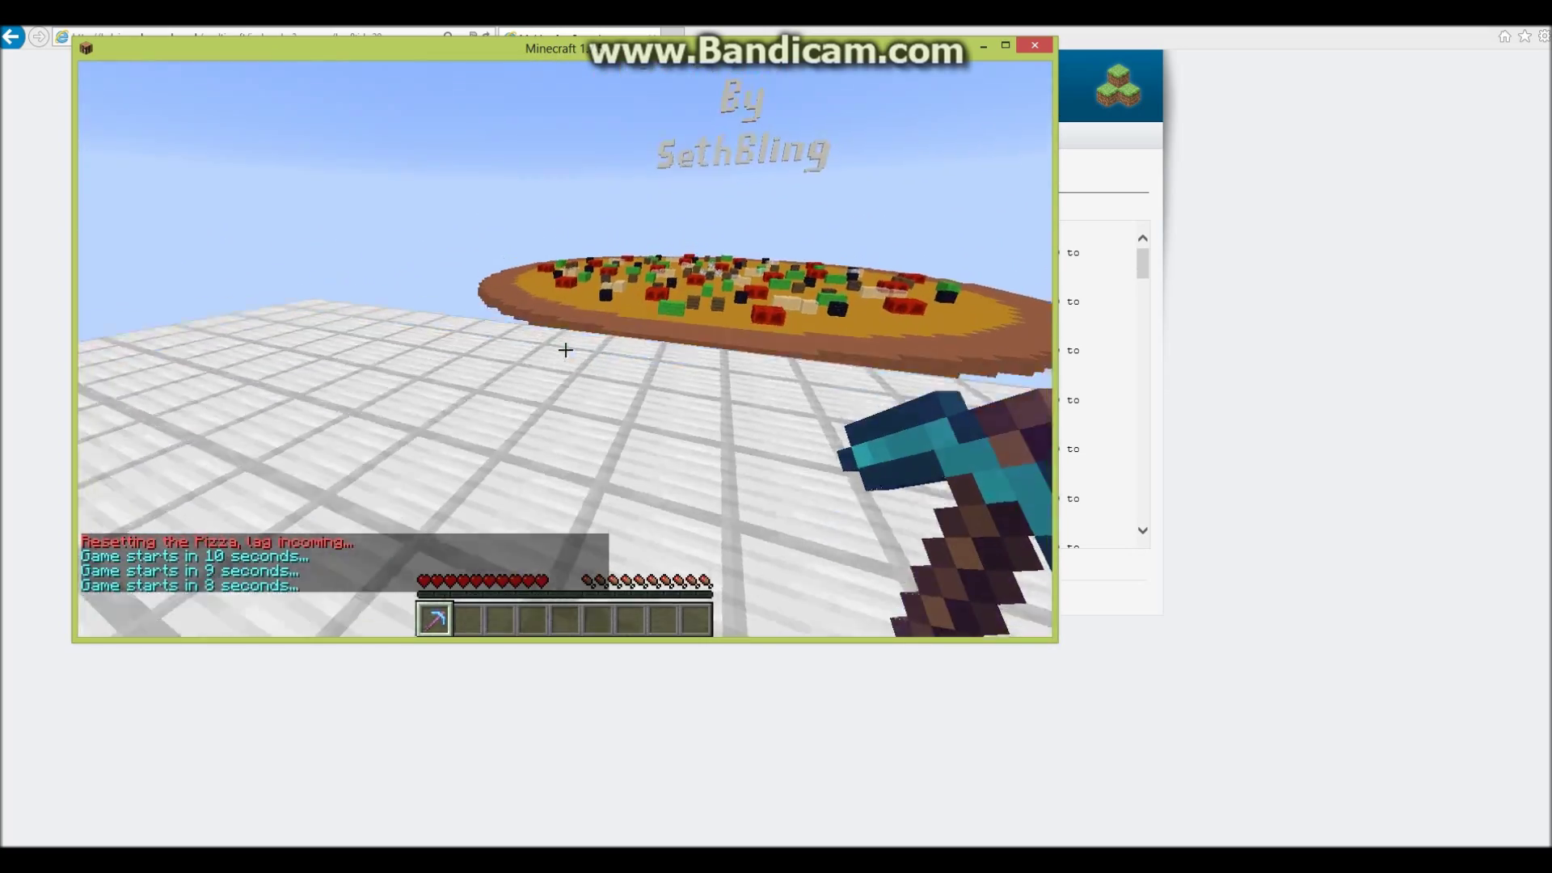
pyautogui.press('w')
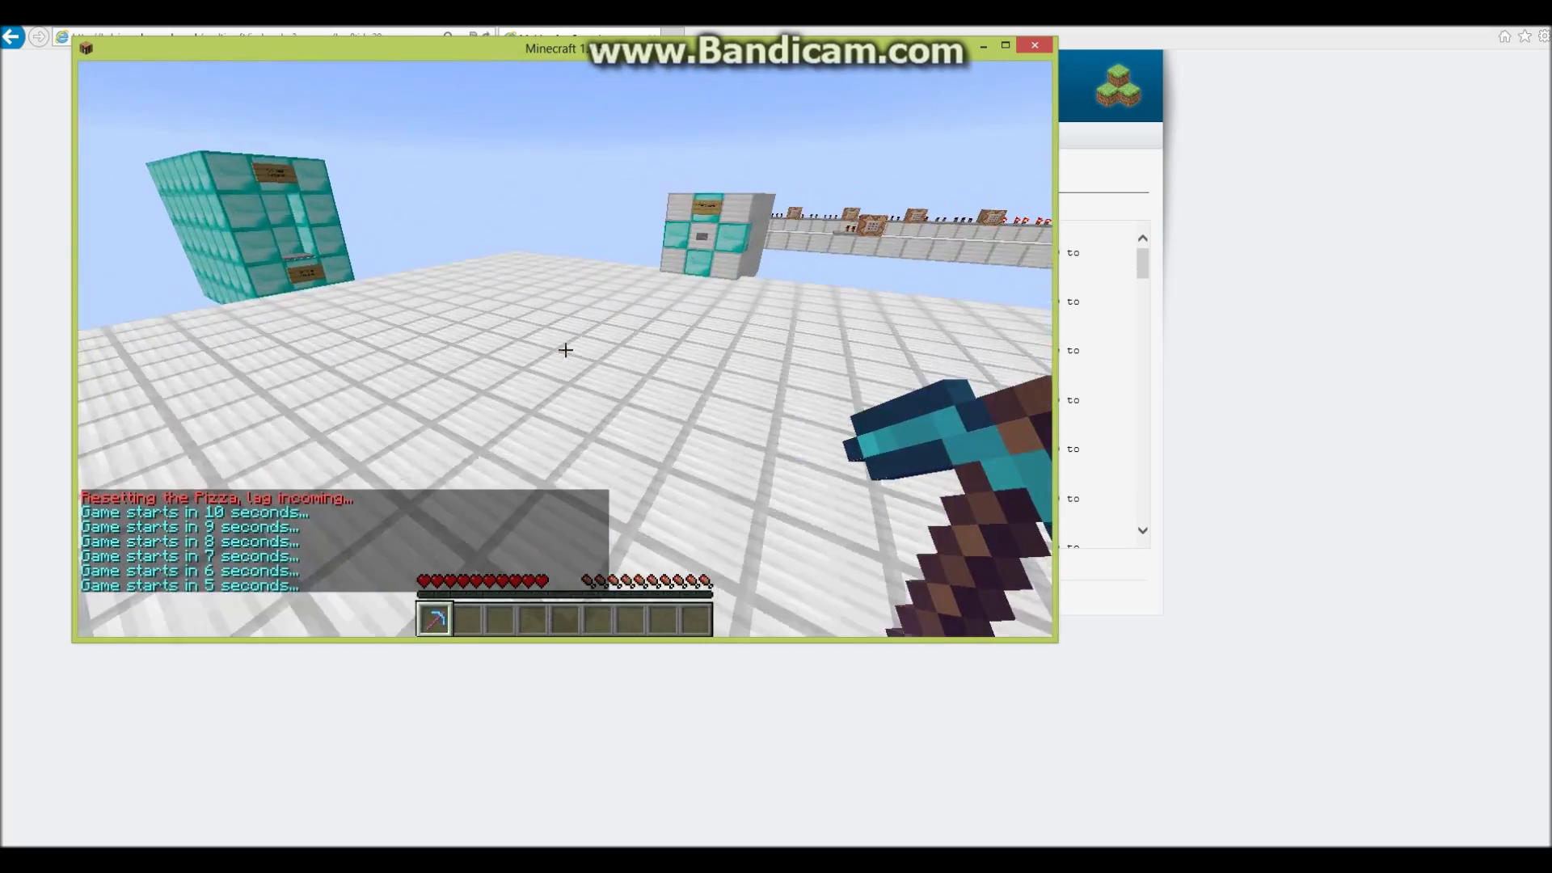
pyautogui.press('w')
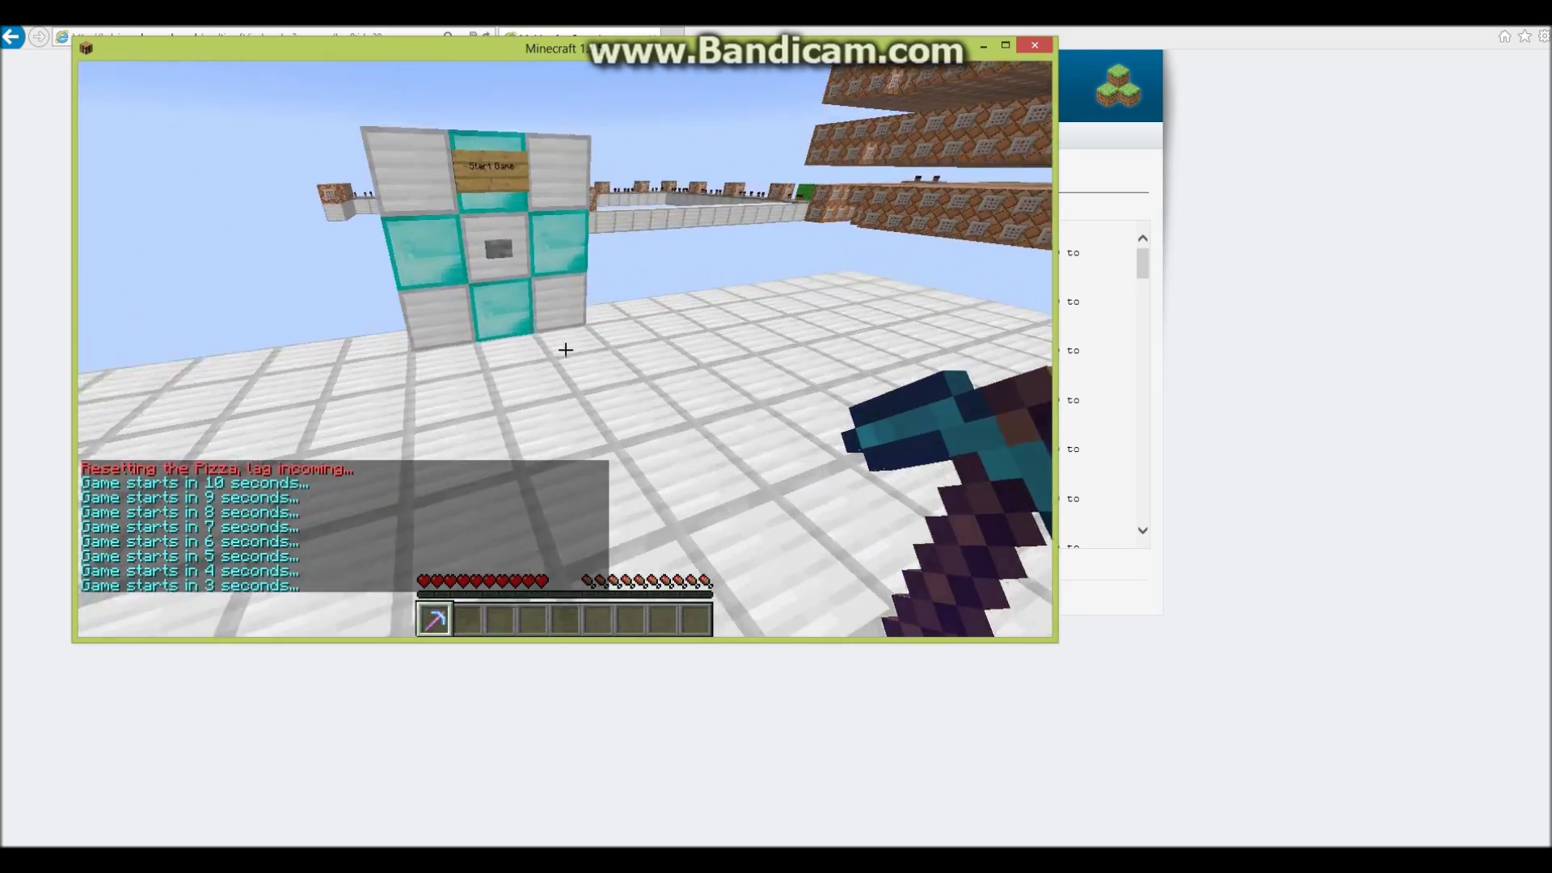
pyautogui.press('w')
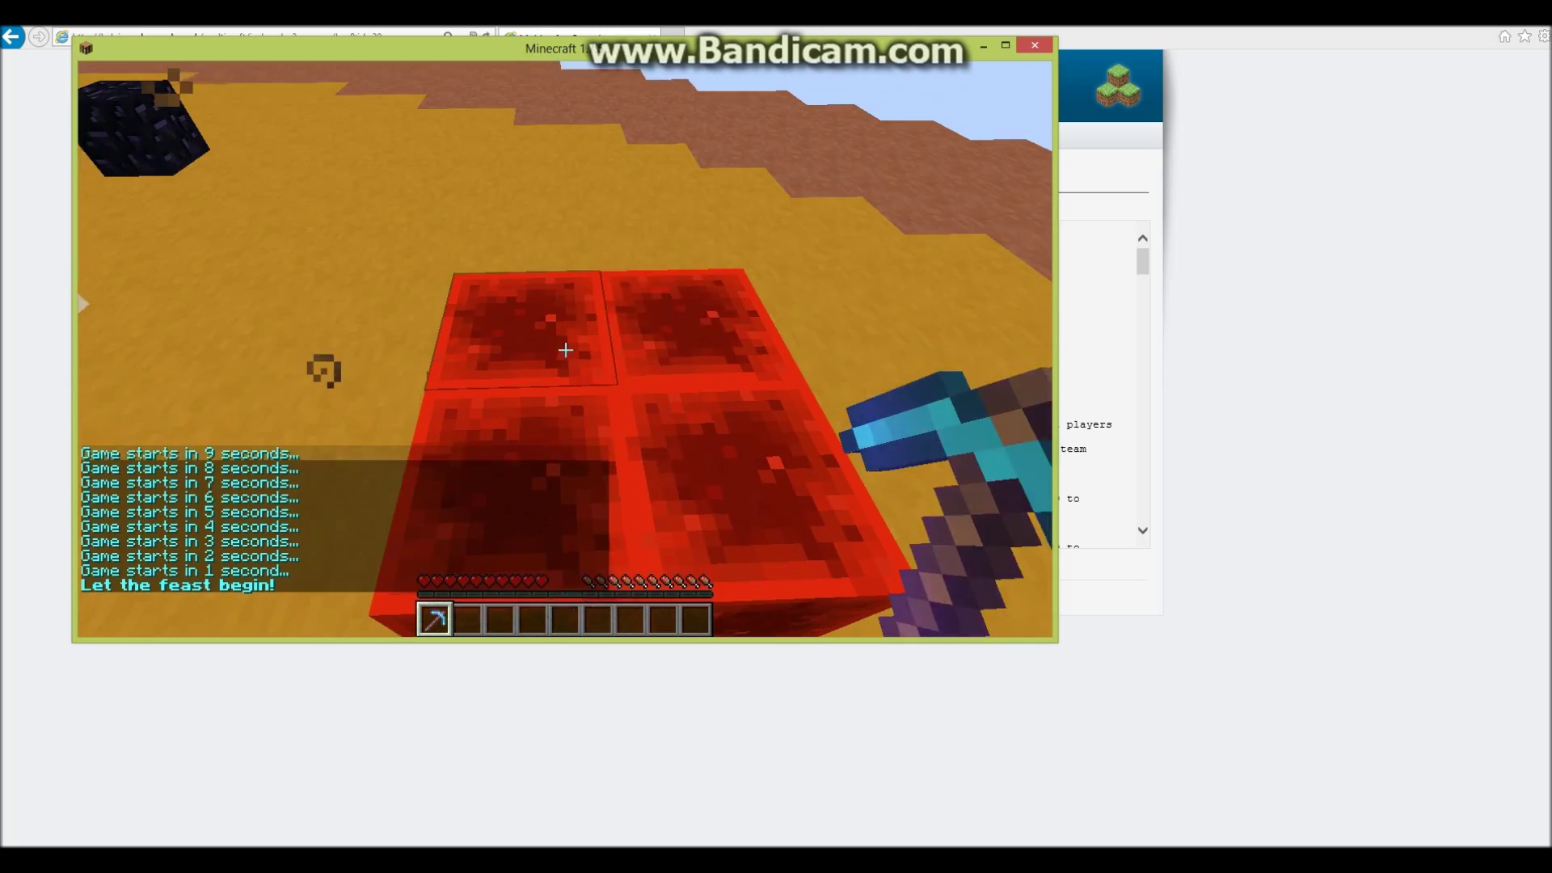
# Play the spleef round by breaking the pizza's floor and topping blocks with the diamond pickaxe while moving along the crust.
pyautogui.click(565, 350)
pyautogui.click(565, 349)
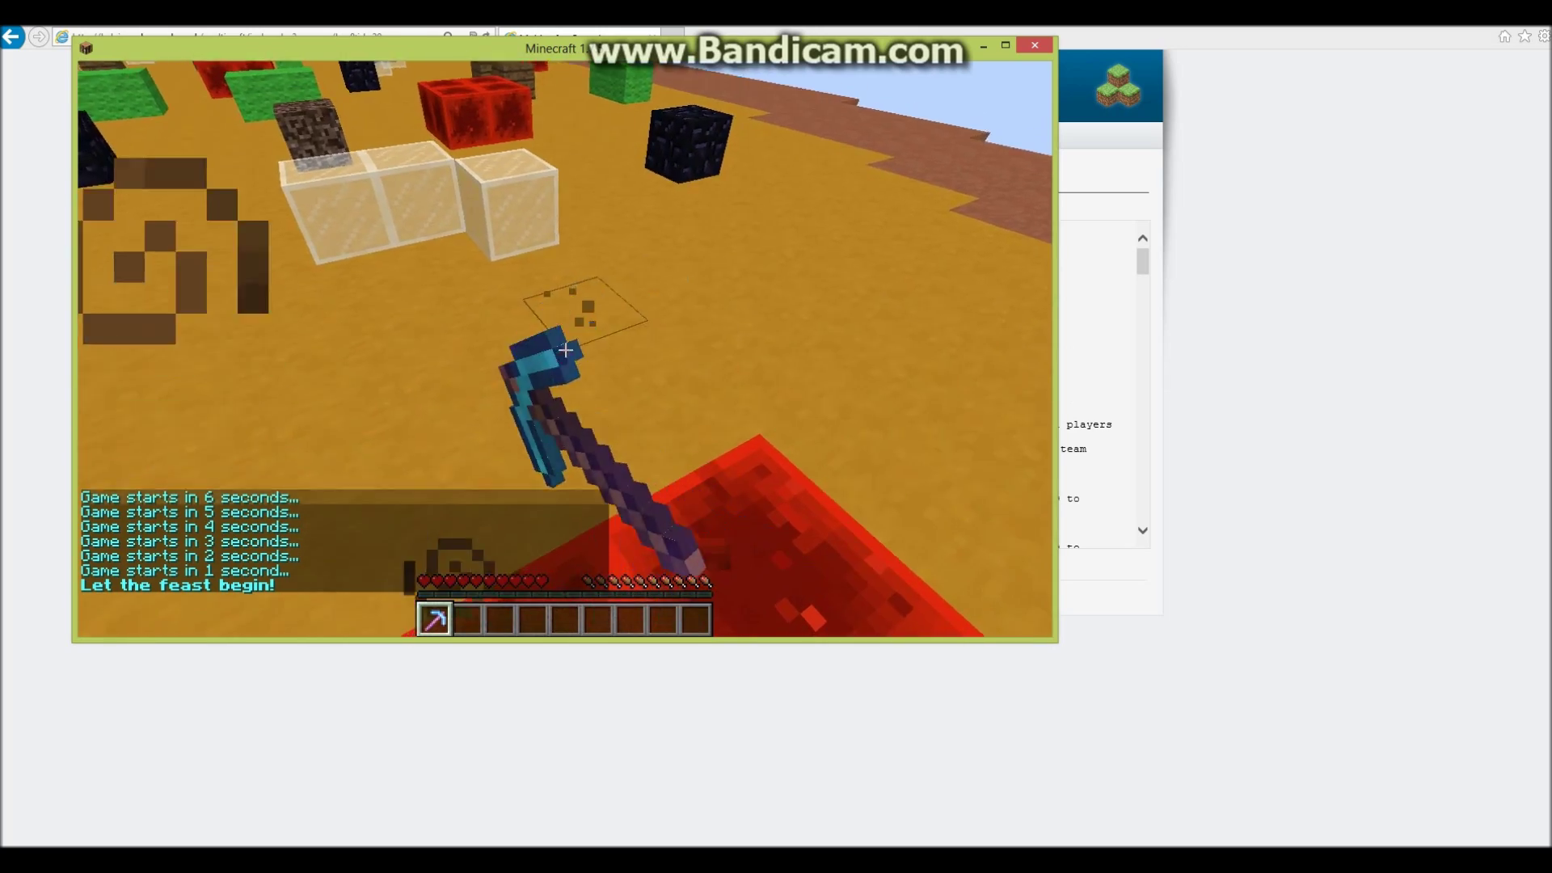
pyautogui.click(565, 349)
pyautogui.click(564, 349)
pyautogui.click(565, 349)
pyautogui.click(565, 349)
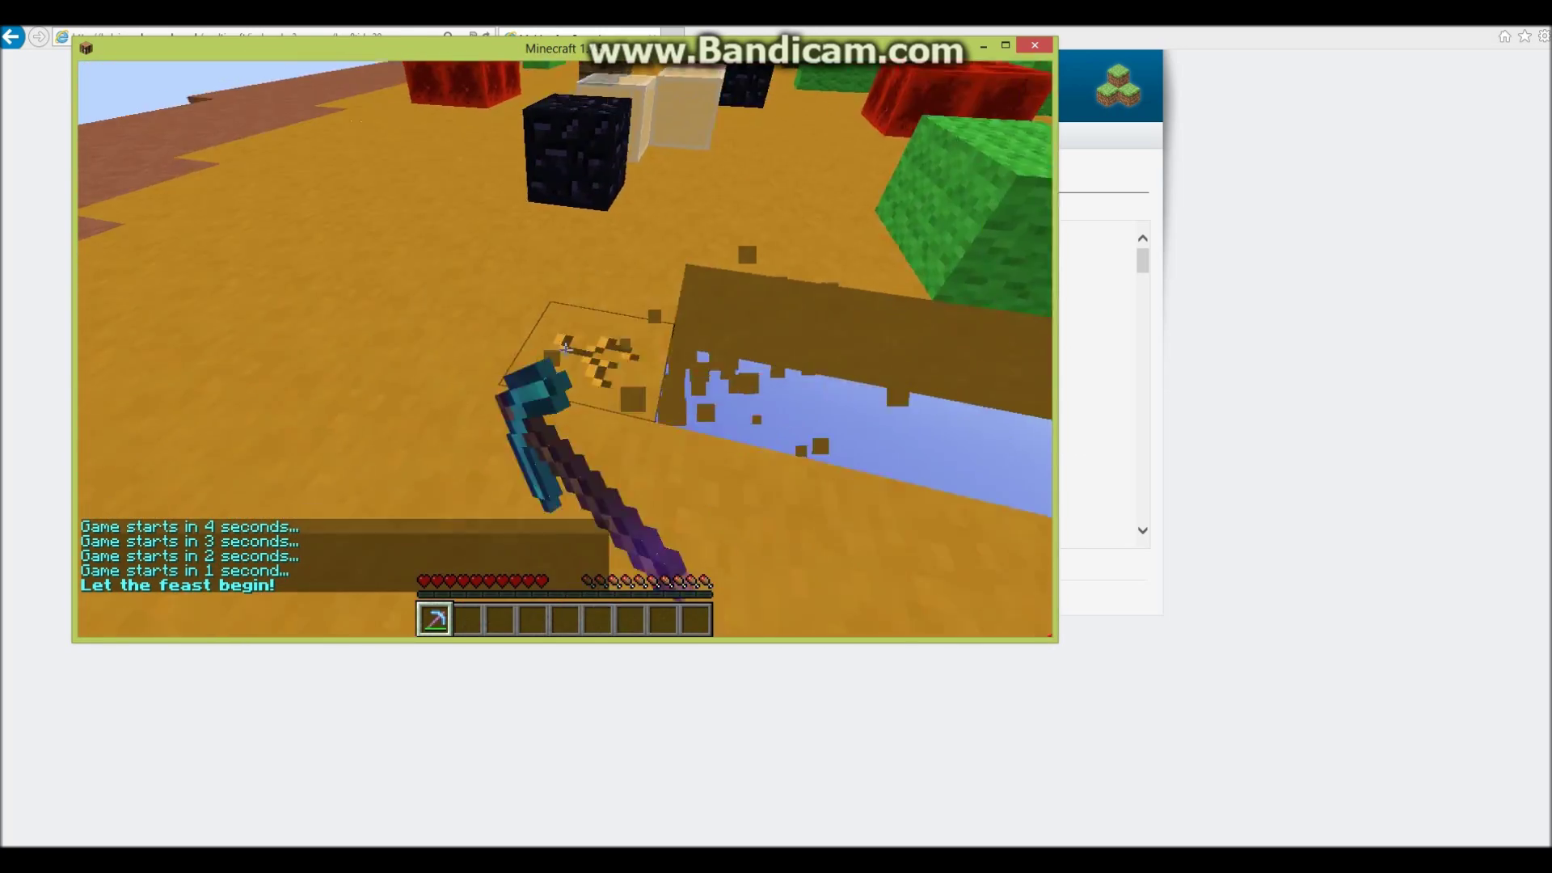
pyautogui.click(565, 349)
pyautogui.click(565, 349)
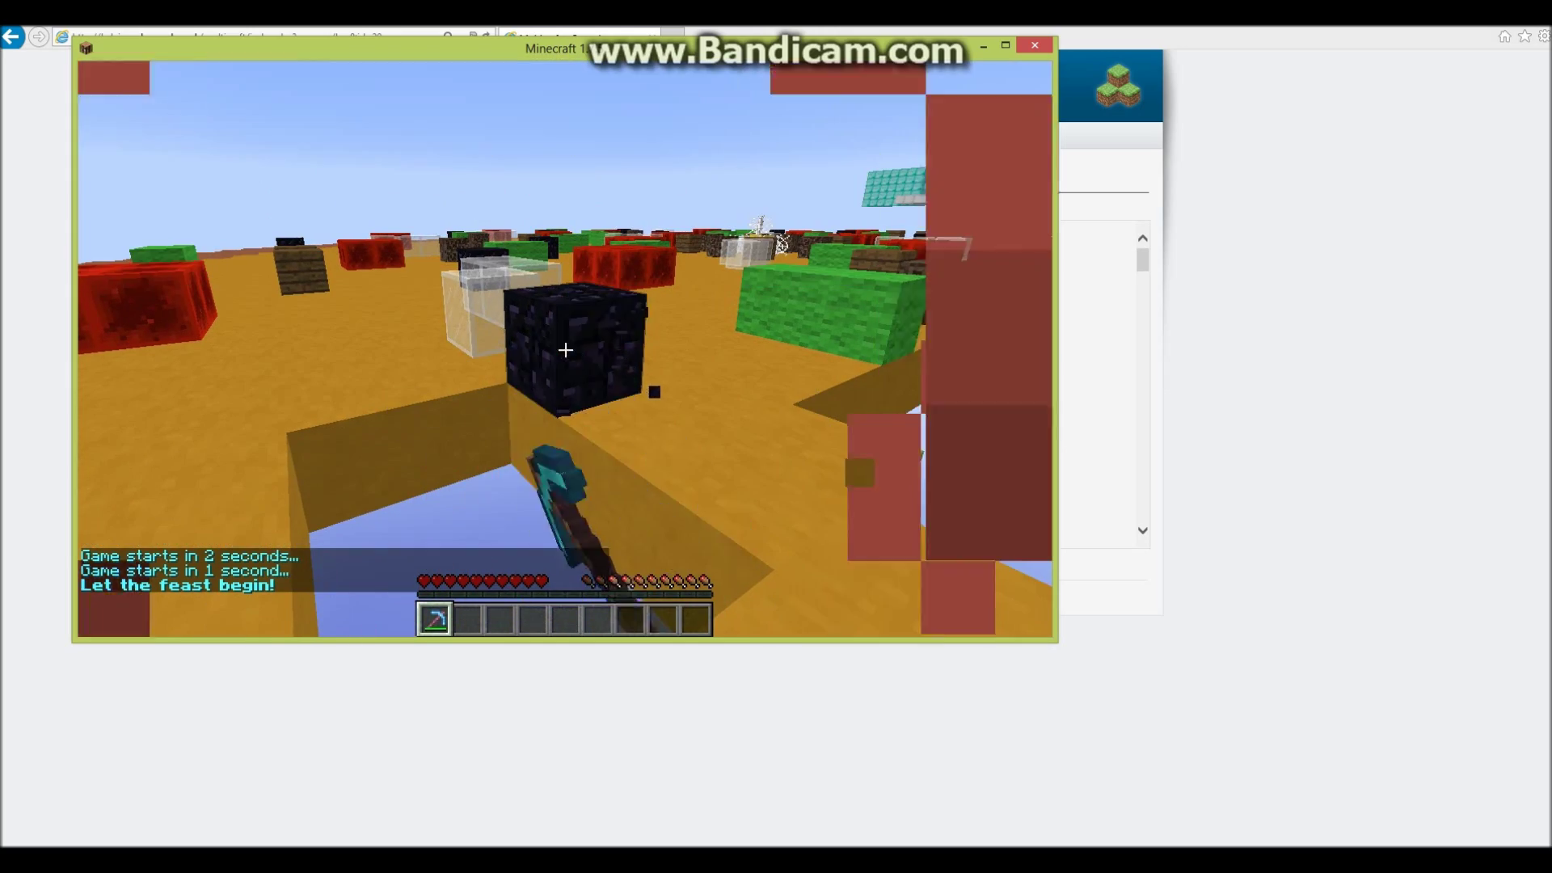
pyautogui.click(565, 349)
pyautogui.click(565, 350)
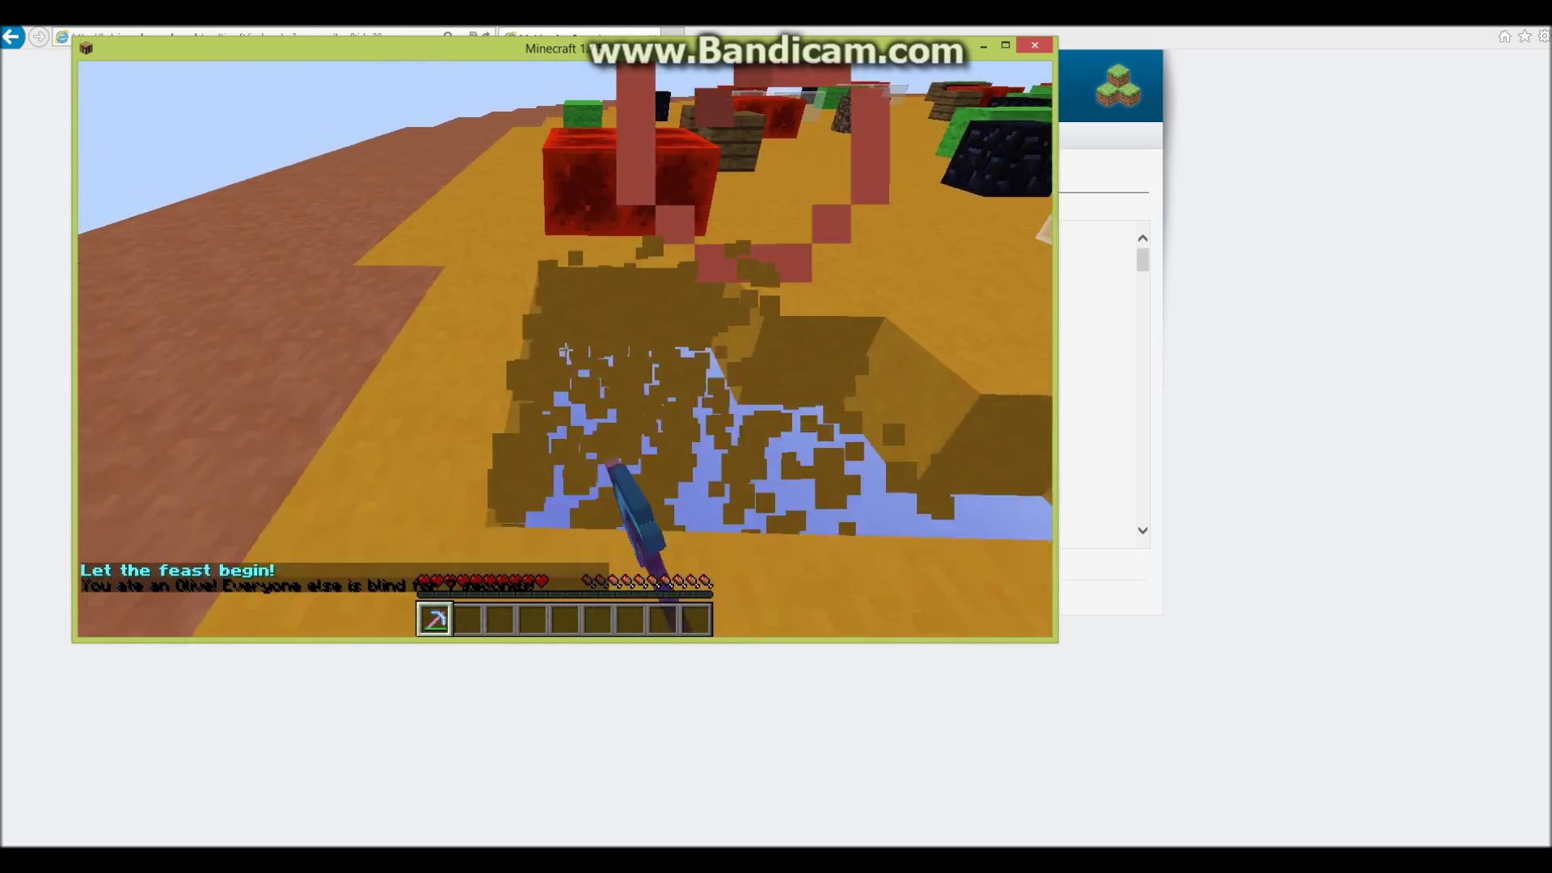
pyautogui.click(565, 349)
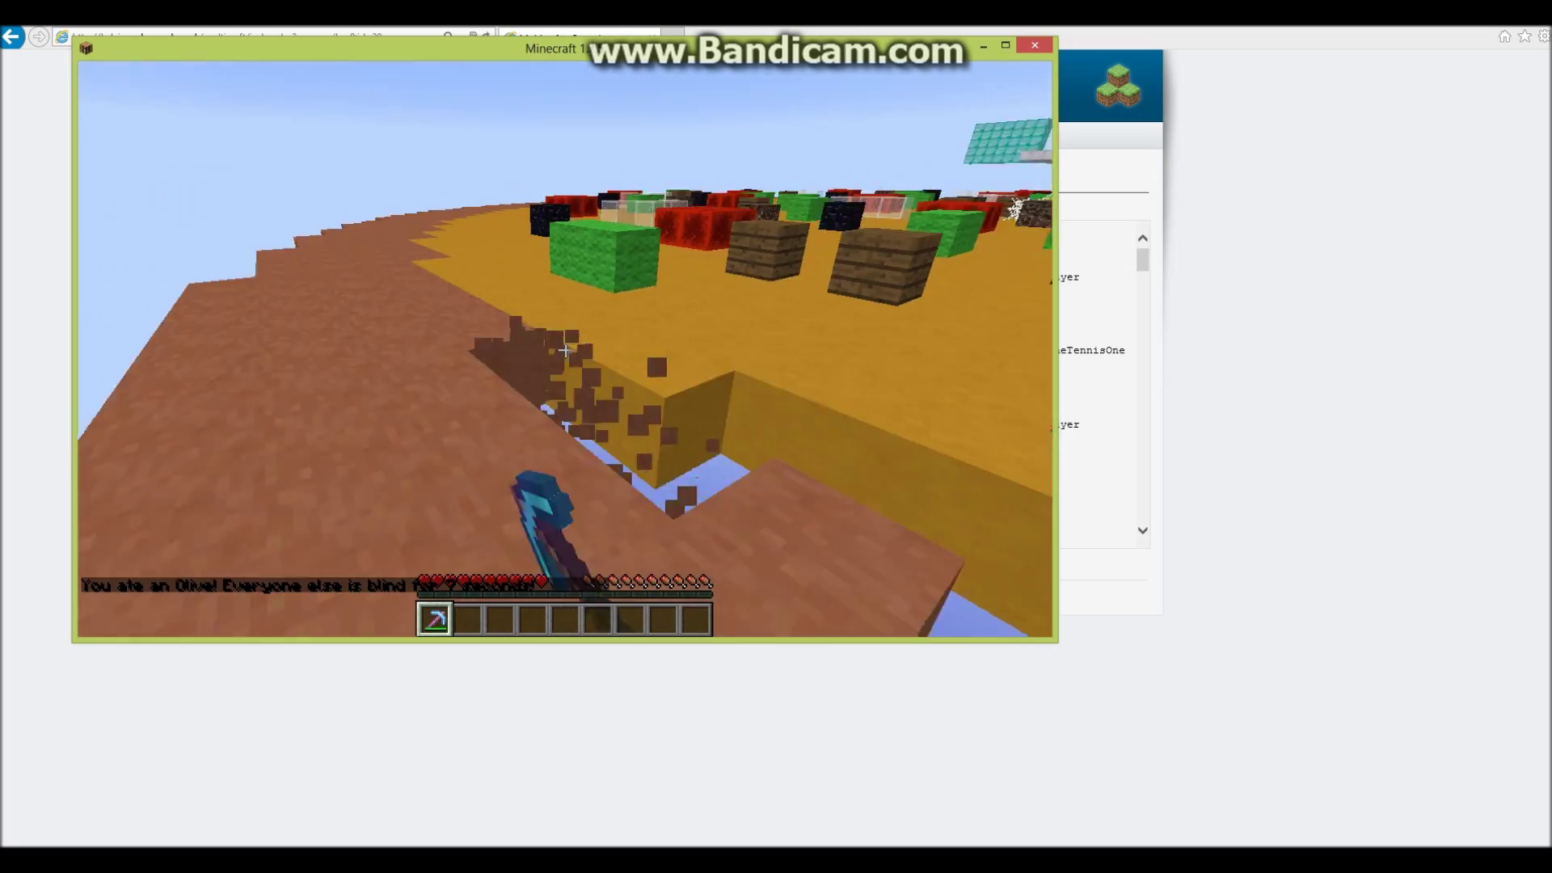
pyautogui.click(565, 349)
pyautogui.click(564, 349)
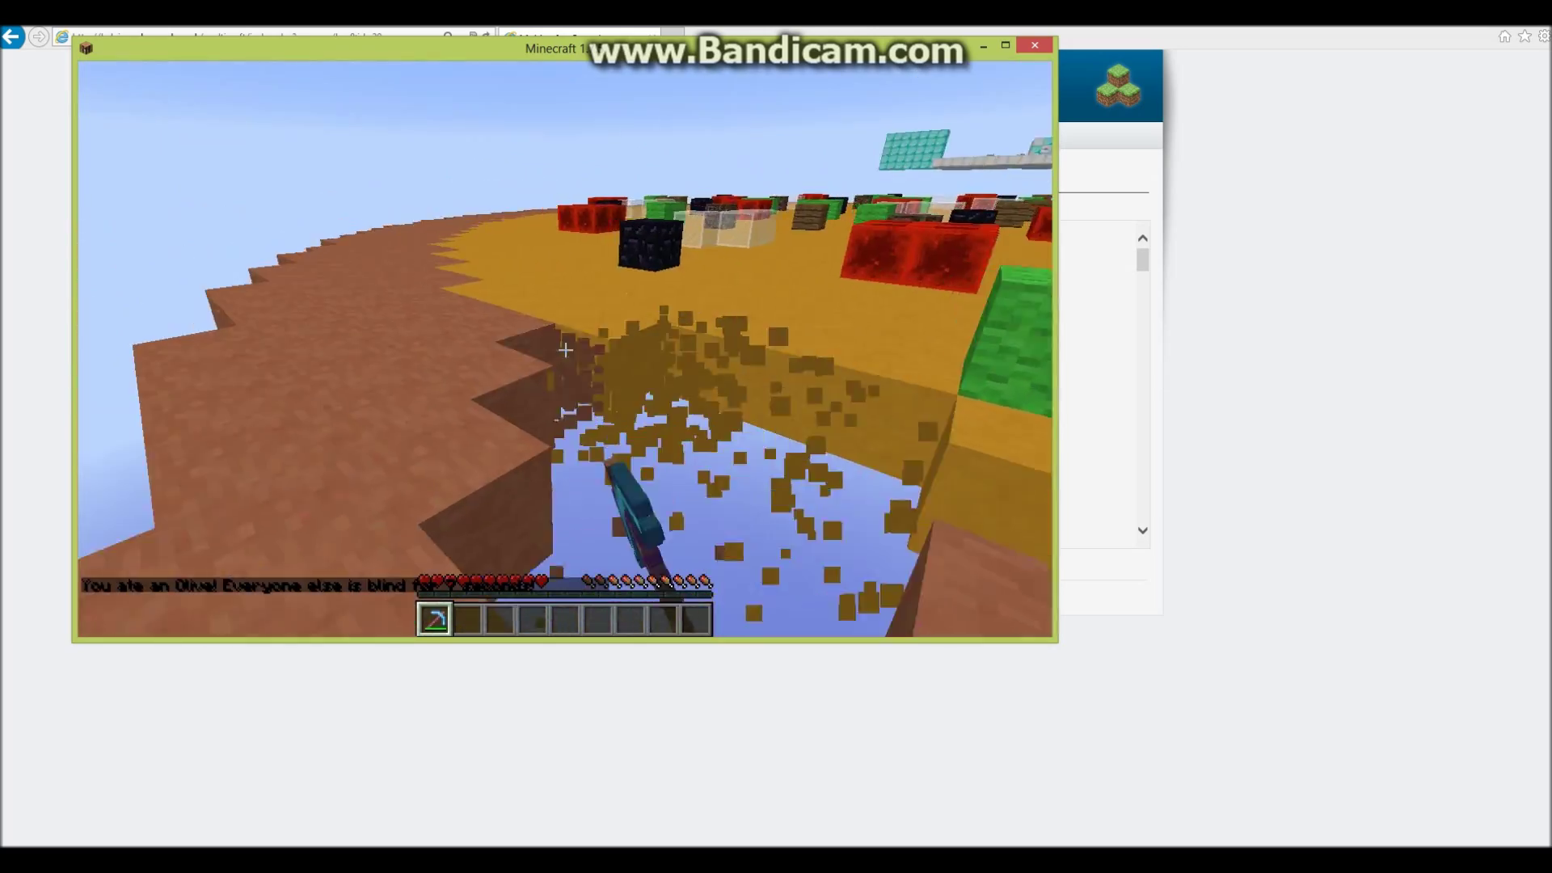
pyautogui.click(565, 349)
pyautogui.click(565, 349)
pyautogui.press('w')
pyautogui.click(564, 349)
pyautogui.press('w')
pyautogui.click(565, 349)
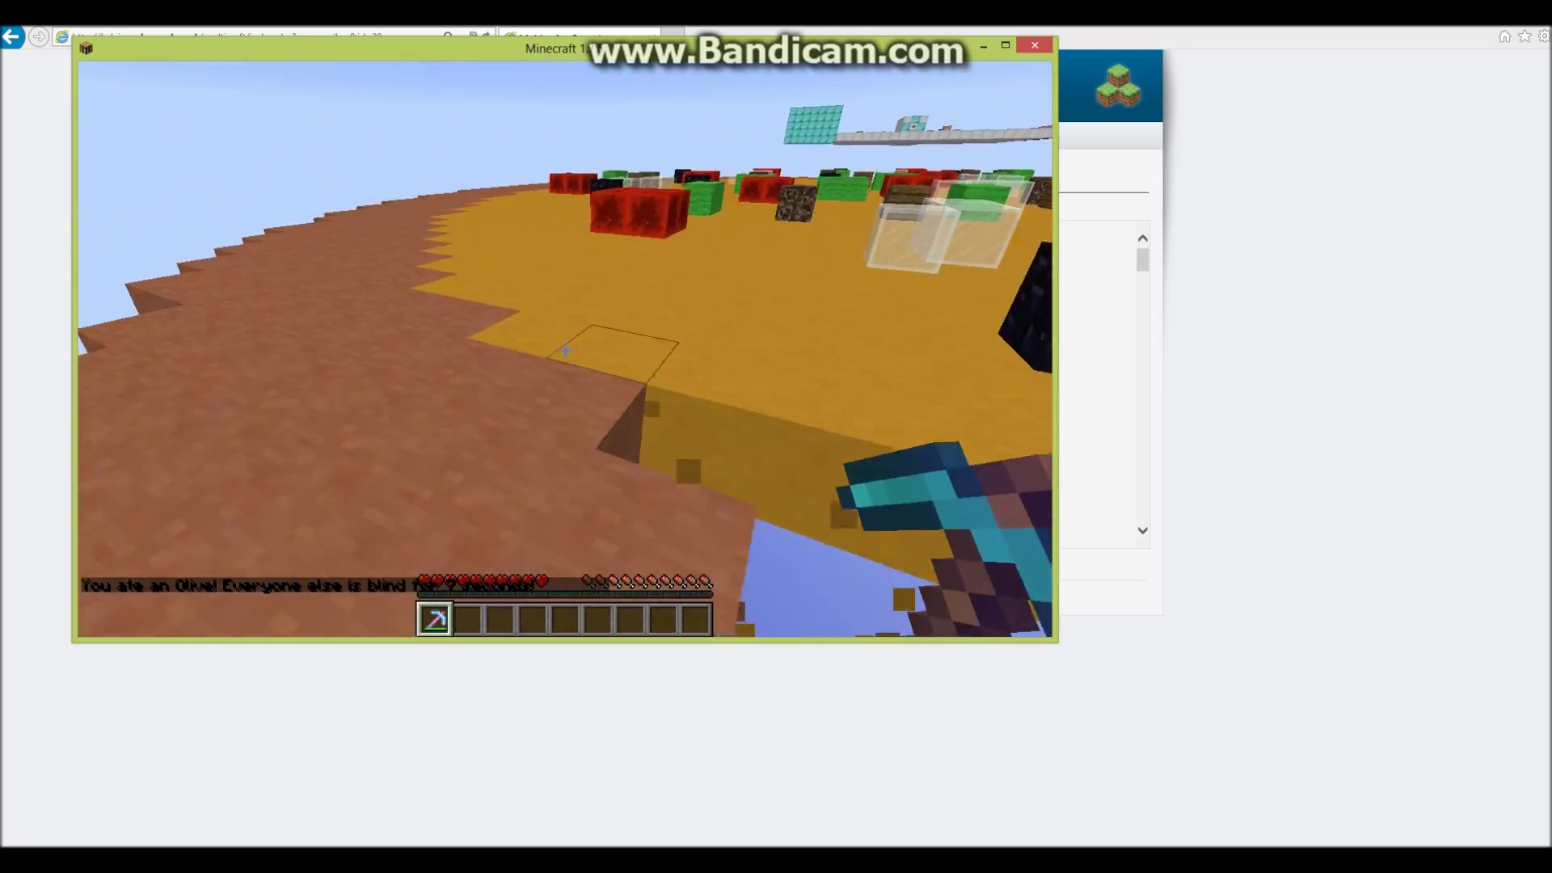